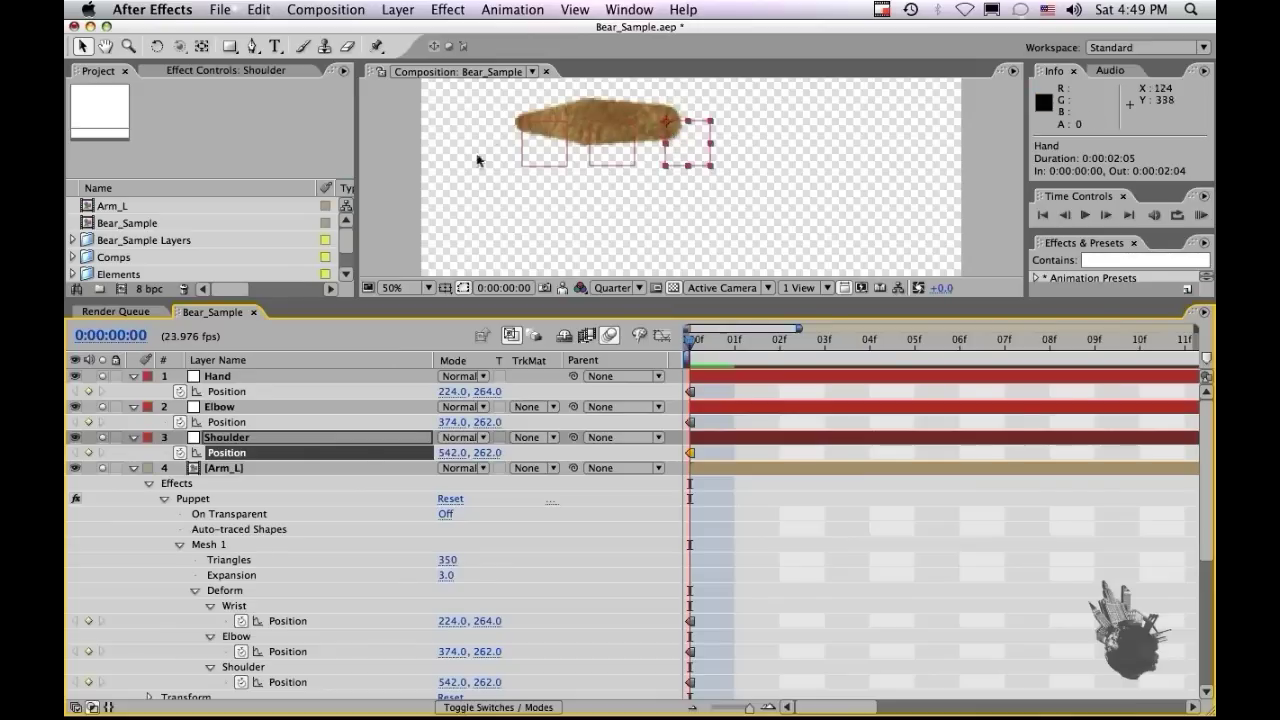
# Scale down the Hand, Elbow and Shoulder null layers together so their control boxes are smaller.
pyautogui.click(245, 378)
pyautogui.keyDown('shift'); pyautogui.click(246, 439); pyautogui.keyUp('shift')
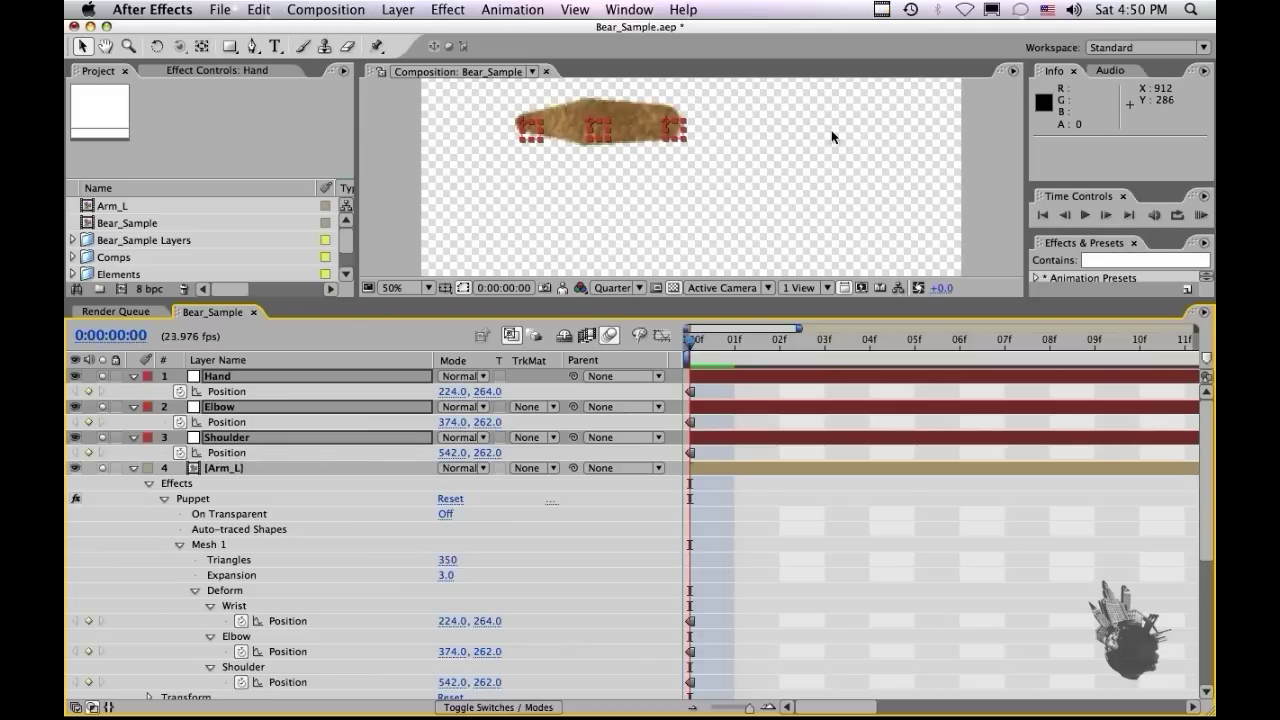
pyautogui.click(762, 490)
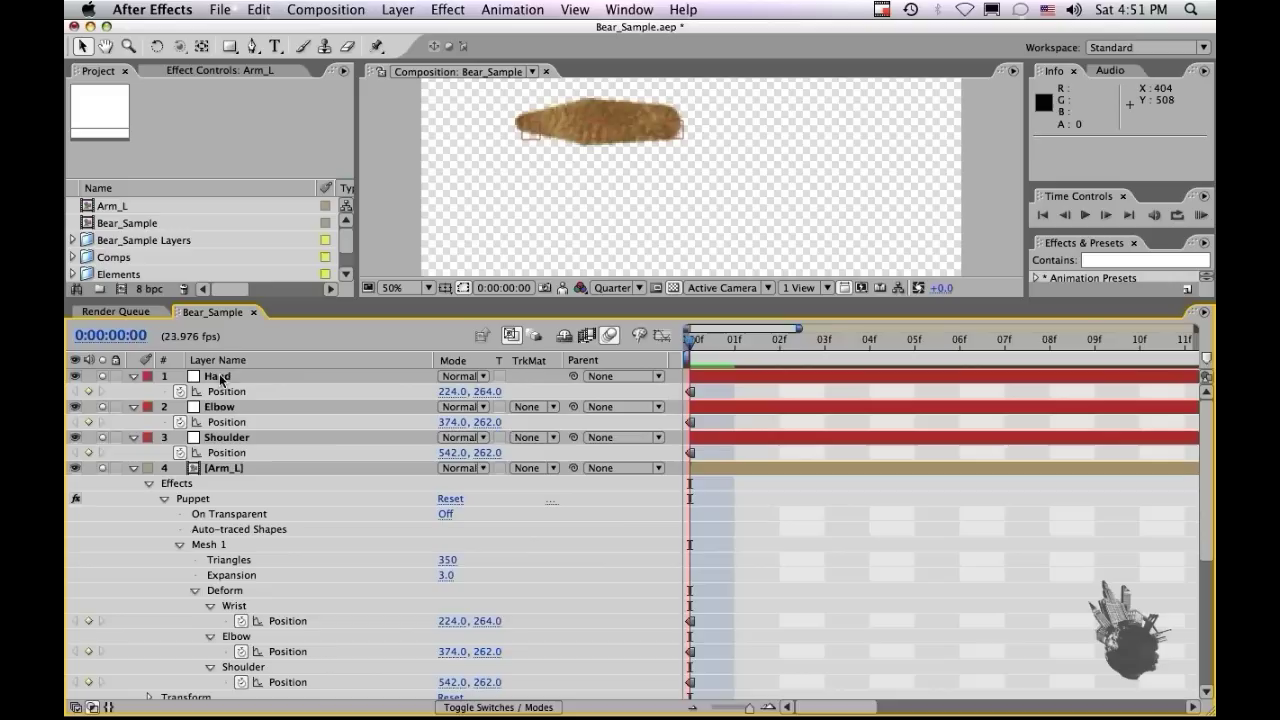
# Add an expression to the Wrist puppet pin's Position on Arm_L, linking it to the Hand null's Position.
pyautogui.click(222, 378)
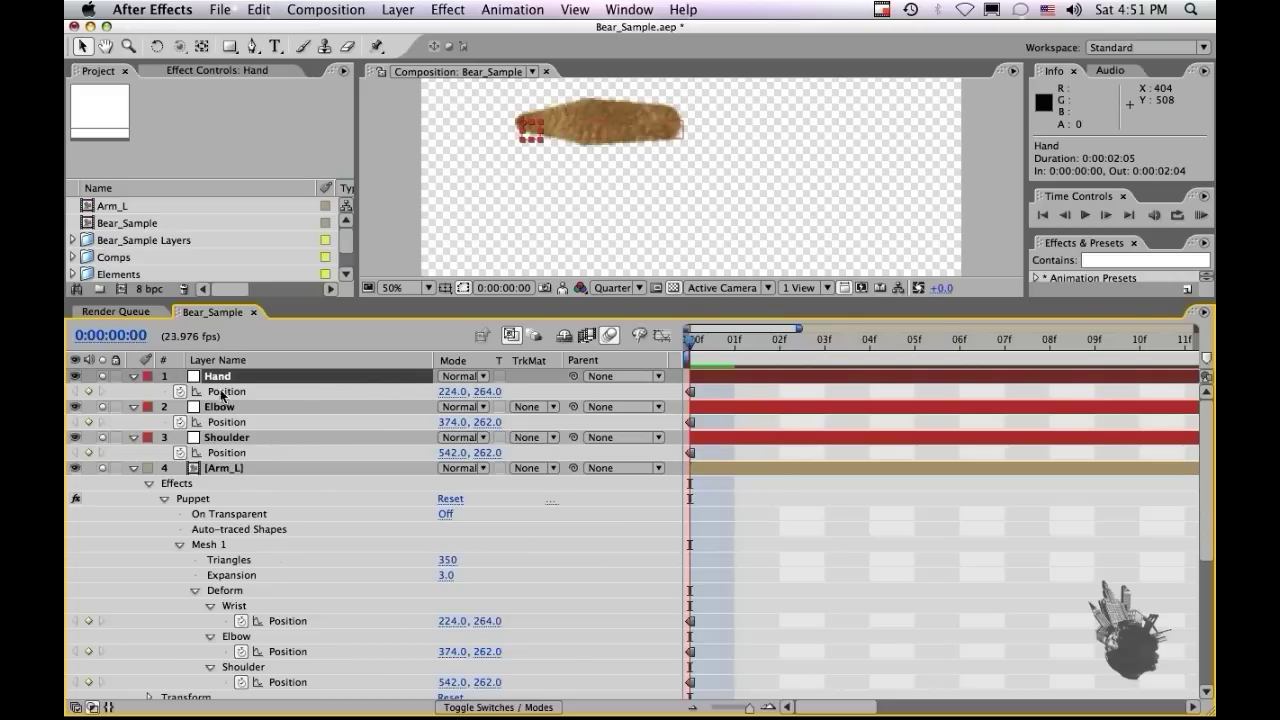
pyautogui.keyDown('alt'); pyautogui.click(240, 625); pyautogui.keyUp('alt')
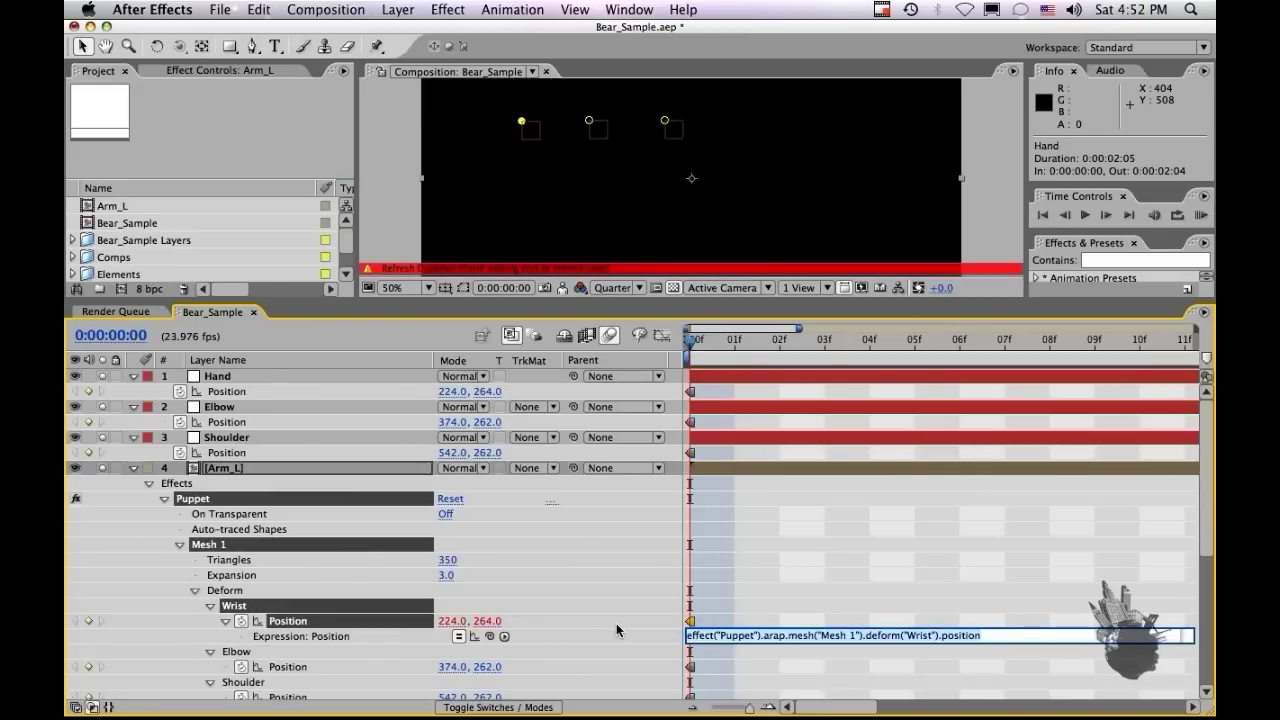
pyautogui.moveTo(491, 640); pyautogui.dragTo(253, 391)
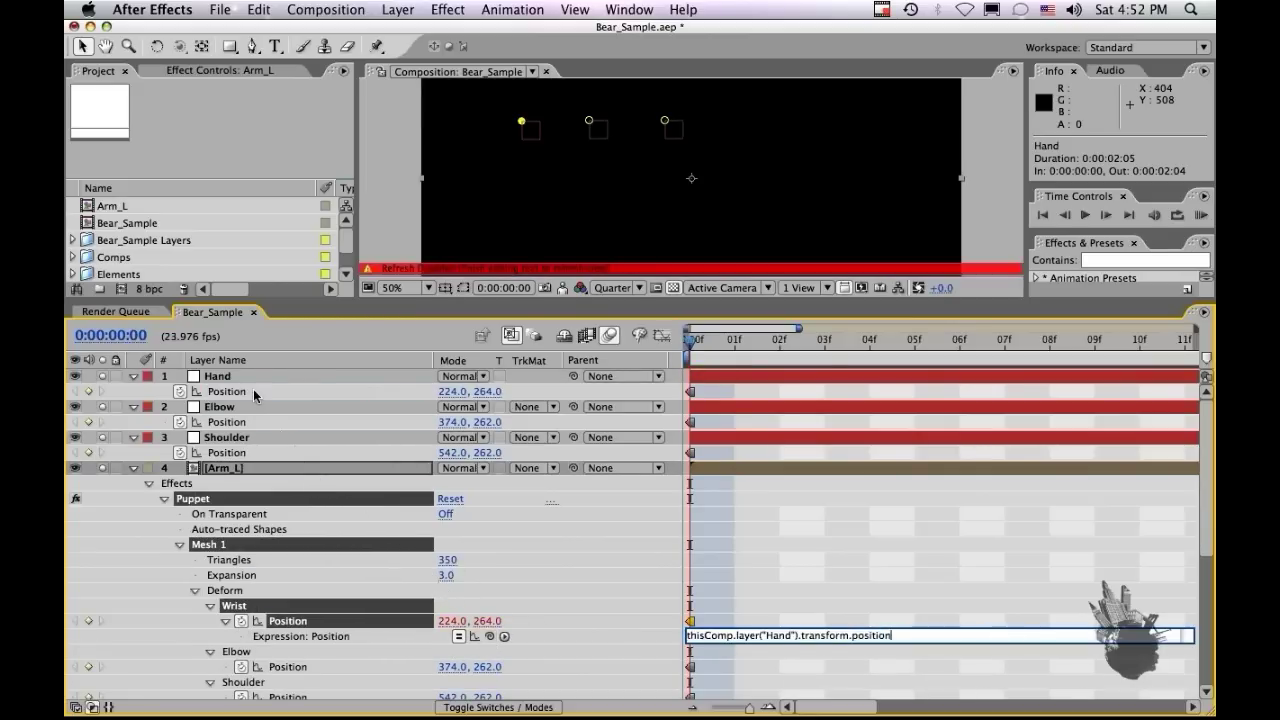
pyautogui.click(838, 517)
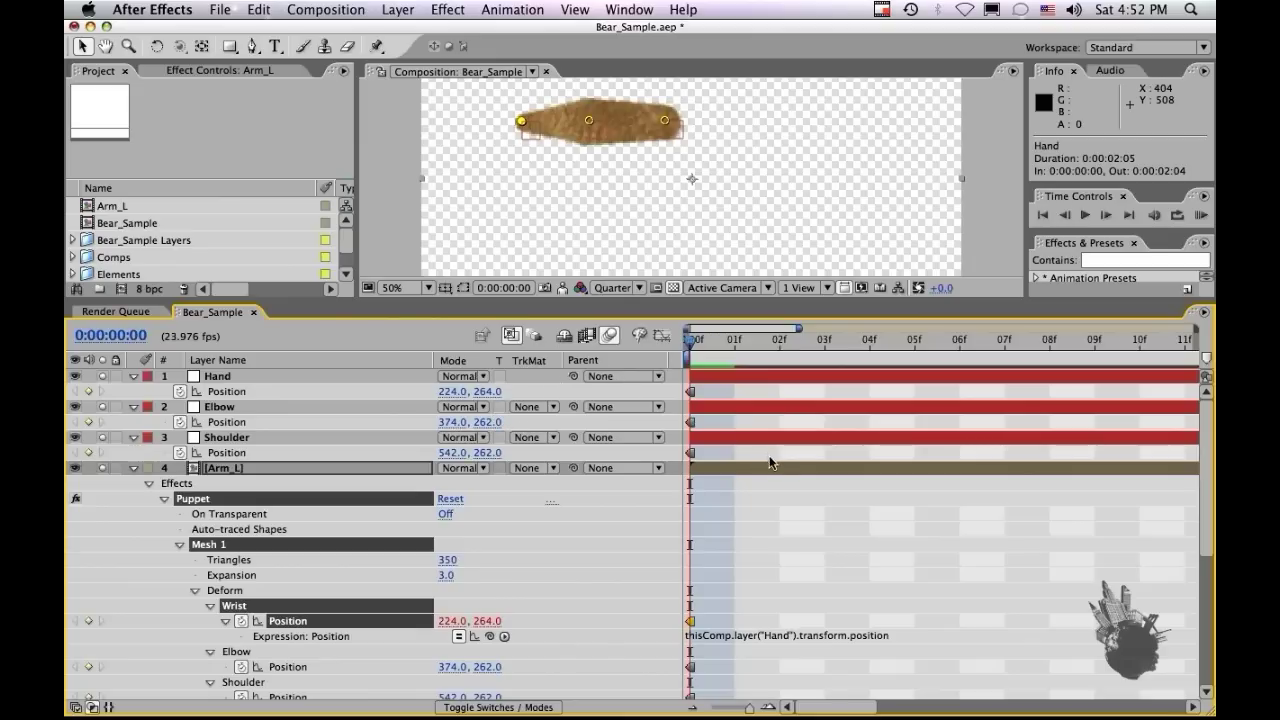
# Replace transform.position with toComp([0,0]) in the Wrist pin's Position expression.
pyautogui.click(812, 637)
pyautogui.click(893, 636)
pyautogui.moveTo(893, 636); pyautogui.dragTo(809, 640)
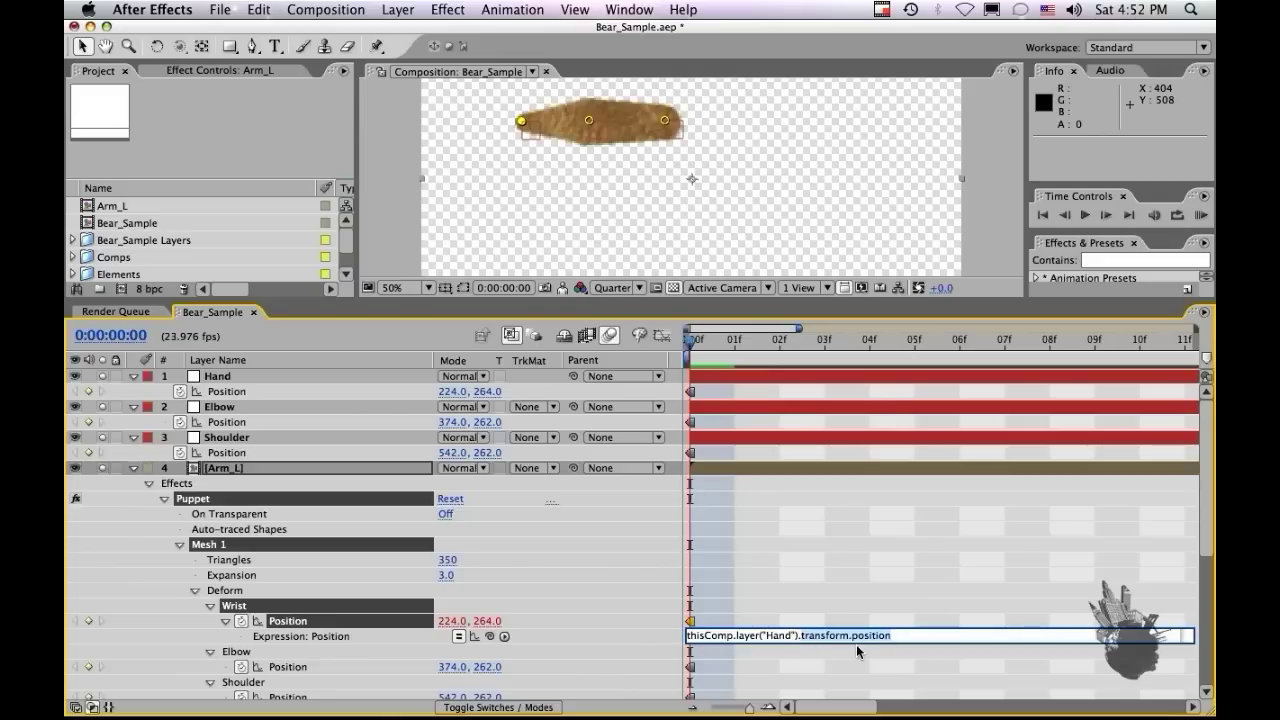
pyautogui.press('BackSpace')
pyautogui.write('oComp([')
pyautogui.press('KP_Enter')
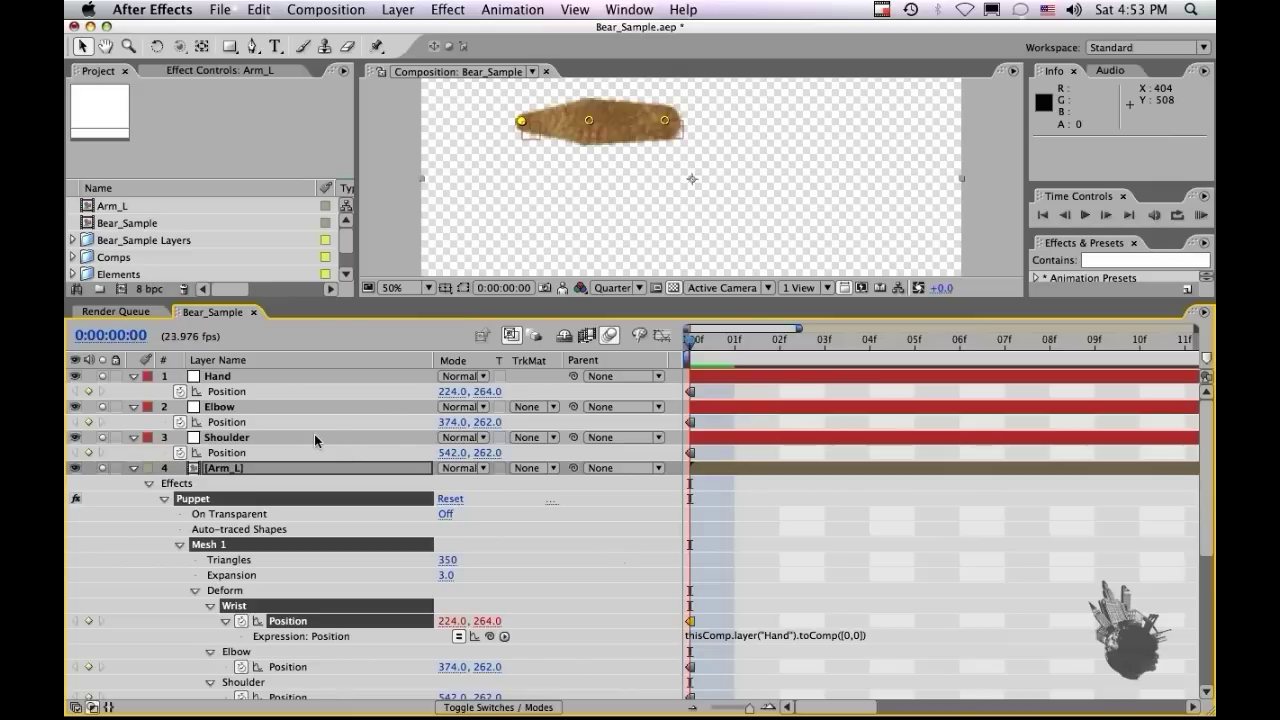
# Copy the toComp([0,0]) portion of the Wrist pin's Position expression.
pyautogui.click(781, 637)
pyautogui.click(866, 638)
pyautogui.write(';')
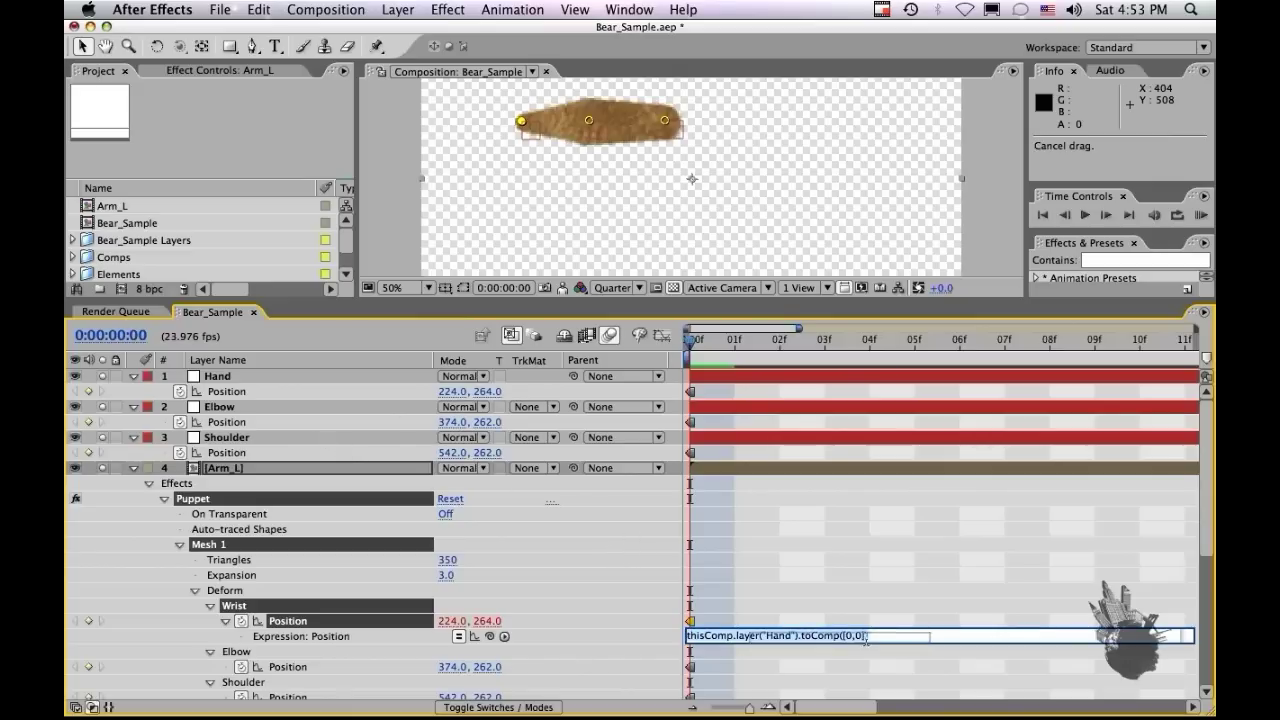
pyautogui.press('BackSpace')
pyautogui.moveTo(866, 638); pyautogui.dragTo(797, 636)
pyautogui.press('super+c')
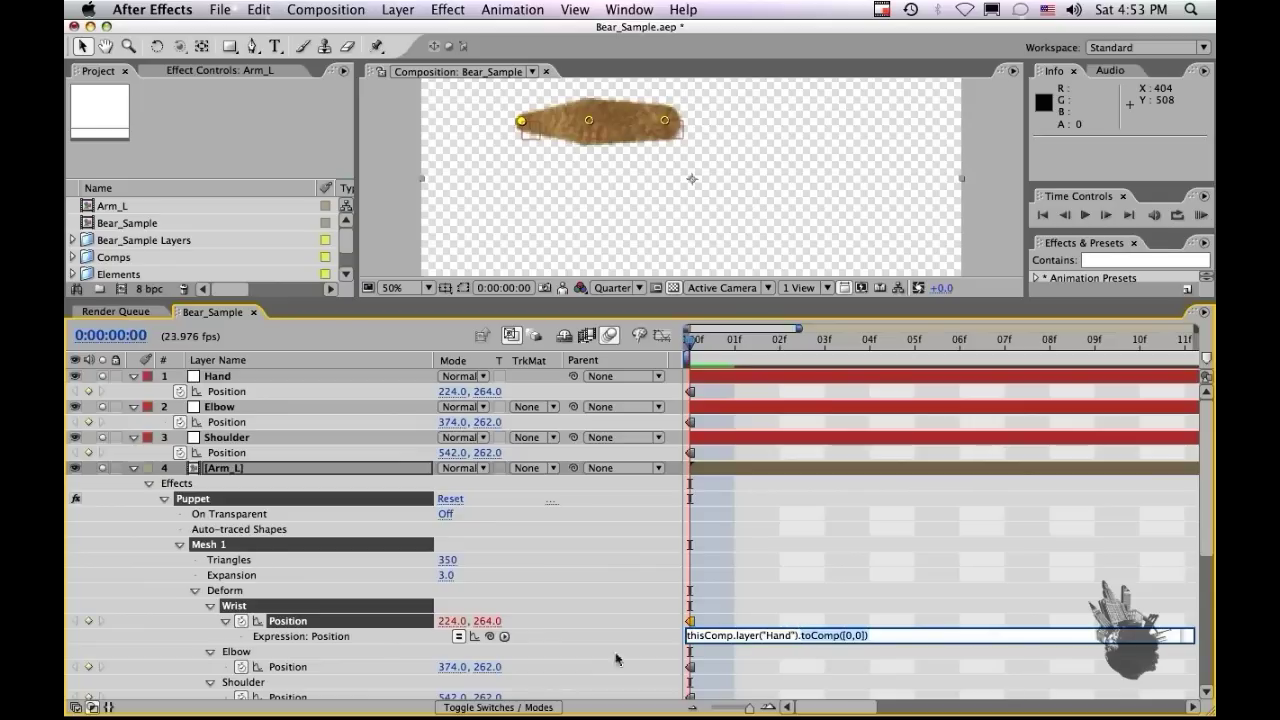
# Add an expression to the Elbow puppet pin's Position, linking it to the Elbow null's Position.
pyautogui.click(332, 651)
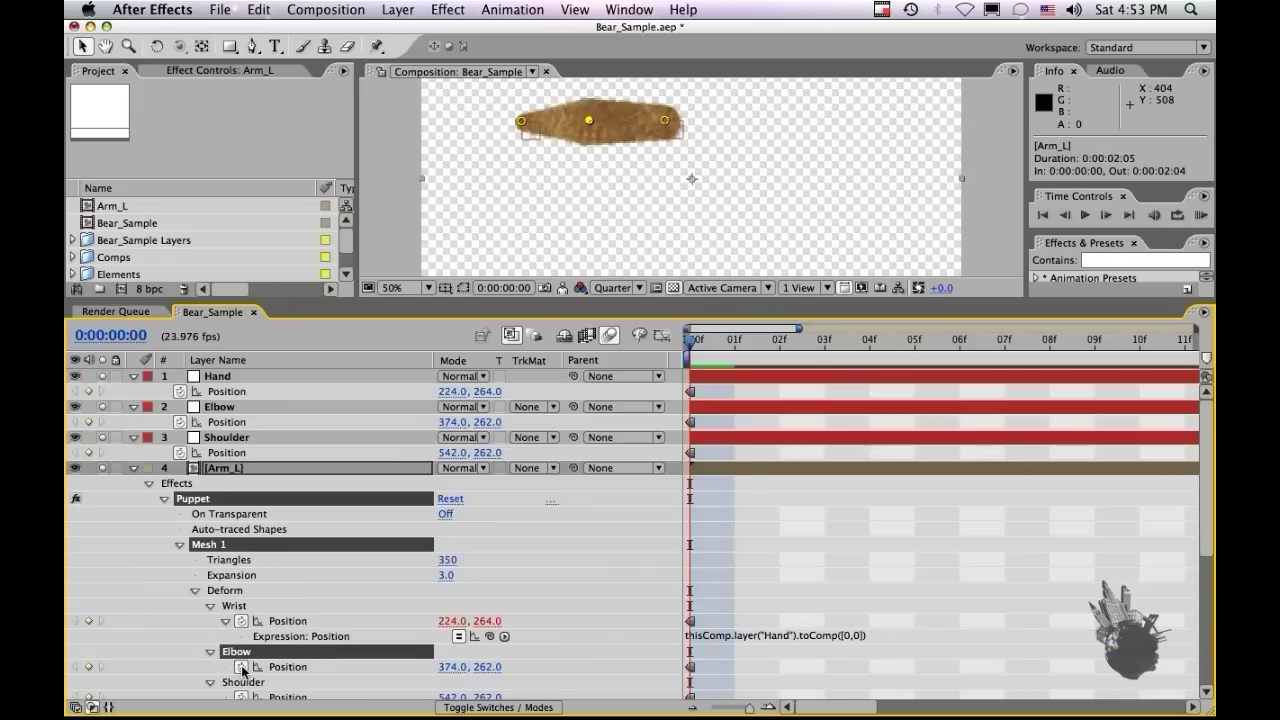
pyautogui.keyDown('alt'); pyautogui.click(241, 667); pyautogui.keyUp('alt')
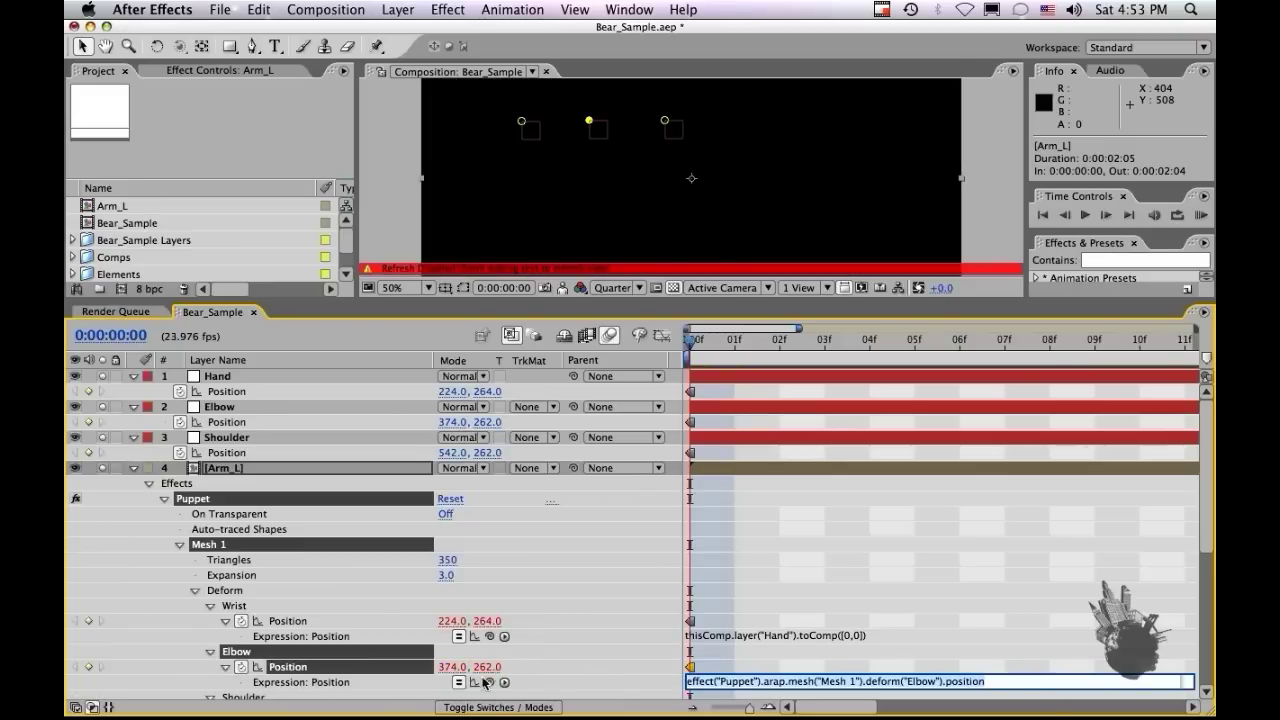
pyautogui.moveTo(489, 682); pyautogui.dragTo(285, 417)
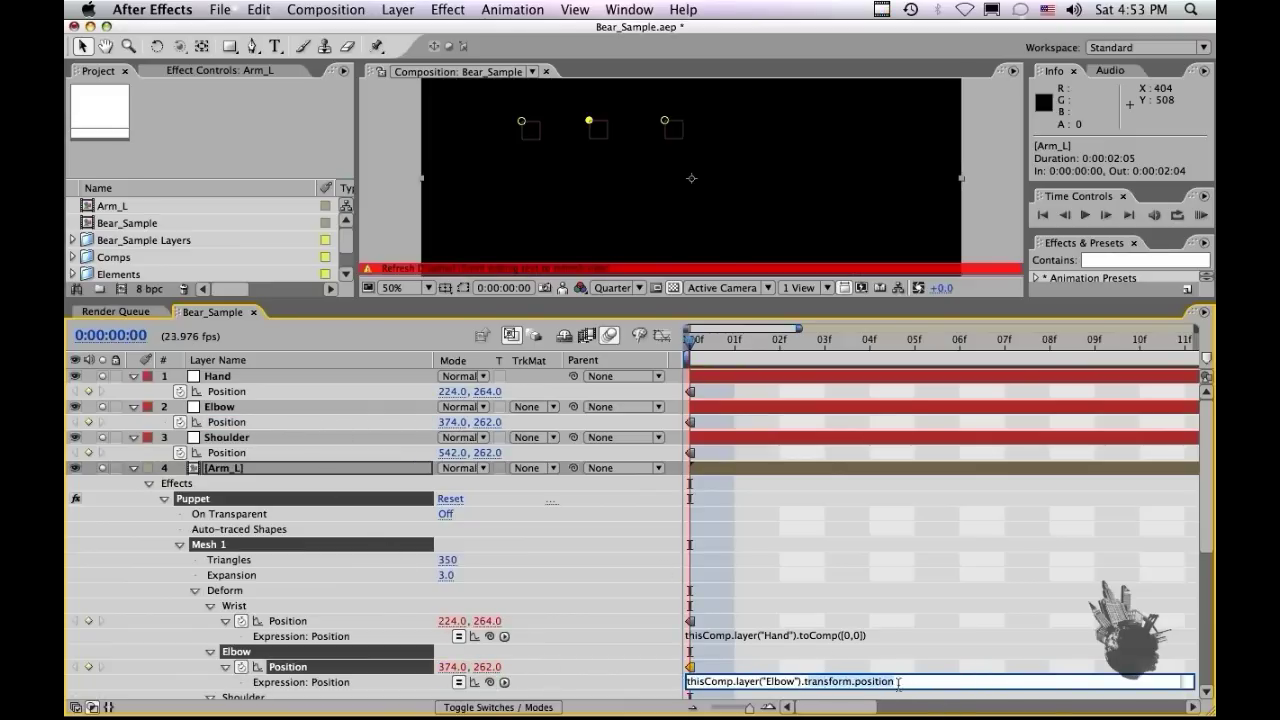
# Replace transform.position with the copied toComp([0,0]) in the Elbow pin's Position expression.
pyautogui.press('BackSpace')
pyautogui.press('BackSpace')
pyautogui.press('BackSpace')
pyautogui.press('BackSpace')
pyautogui.press('BackSpace')
pyautogui.press('BackSpace')
pyautogui.press('BackSpace')
pyautogui.press('BackSpace')
pyautogui.press('BackSpace')
pyautogui.press('BackSpace')
pyautogui.press('BackSpace')
pyautogui.press('BackSpace')
pyautogui.press('BackSpace')
pyautogui.press('BackSpace')
pyautogui.press('BackSpace')
pyautogui.press('BackSpace')
pyautogui.press('BackSpace')
pyautogui.press('BackSpace')
pyautogui.press('BackSpace')
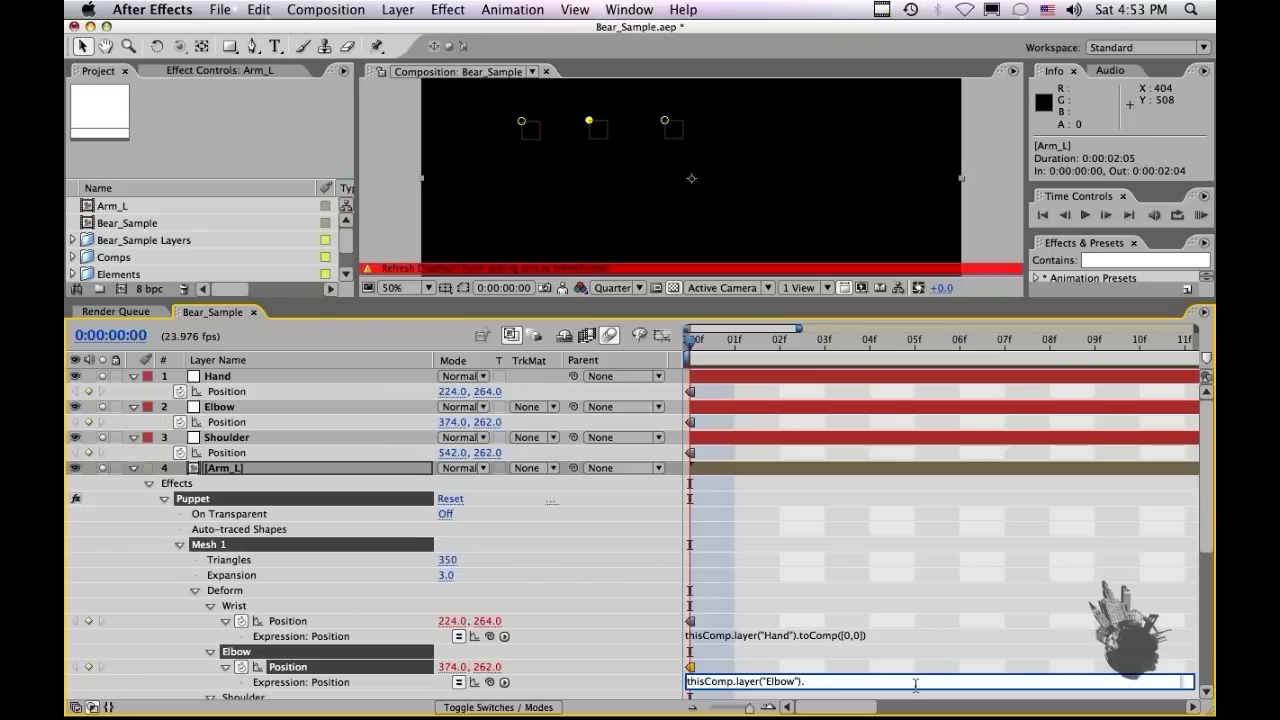
pyautogui.write('.')
pyautogui.press('super+v')
pyautogui.press('KP_Enter')
# Add an expression to the Shoulder puppet pin's Position, linking it to the Shoulder null's Position.
pyautogui.scroll(-2, 540, 649)
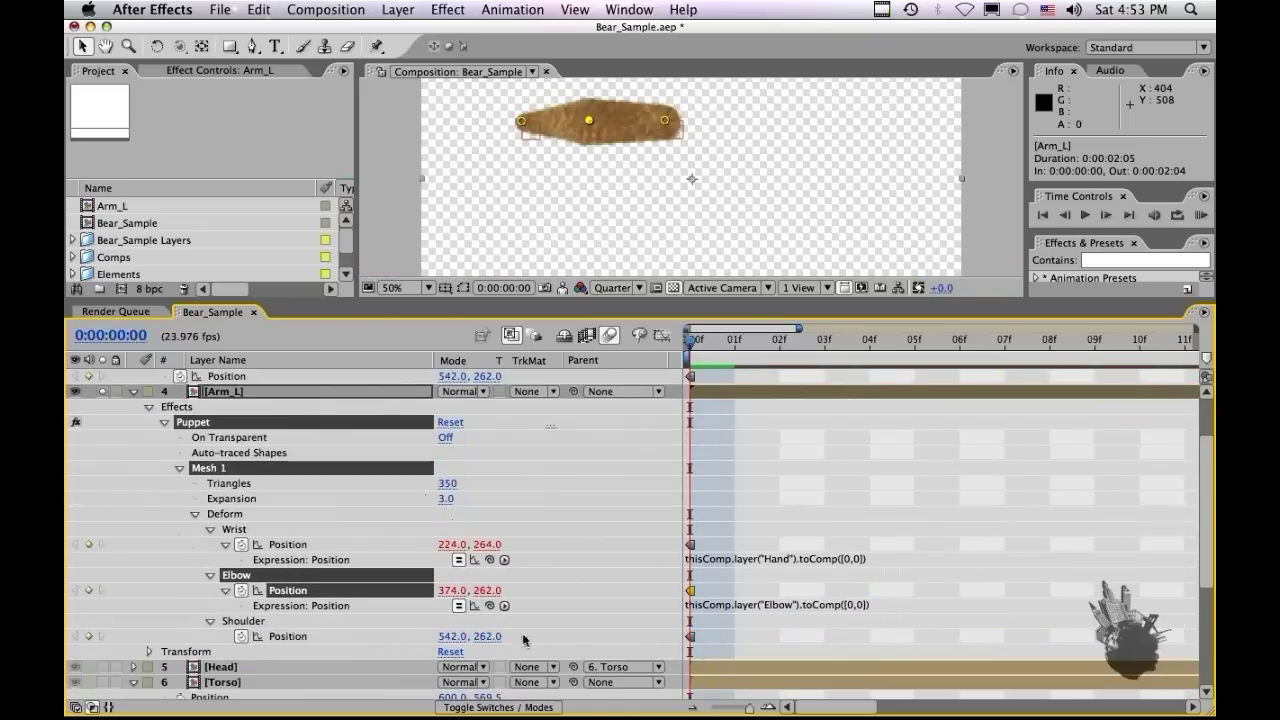
pyautogui.keyDown('alt'); pyautogui.click(240, 636); pyautogui.keyUp('alt')
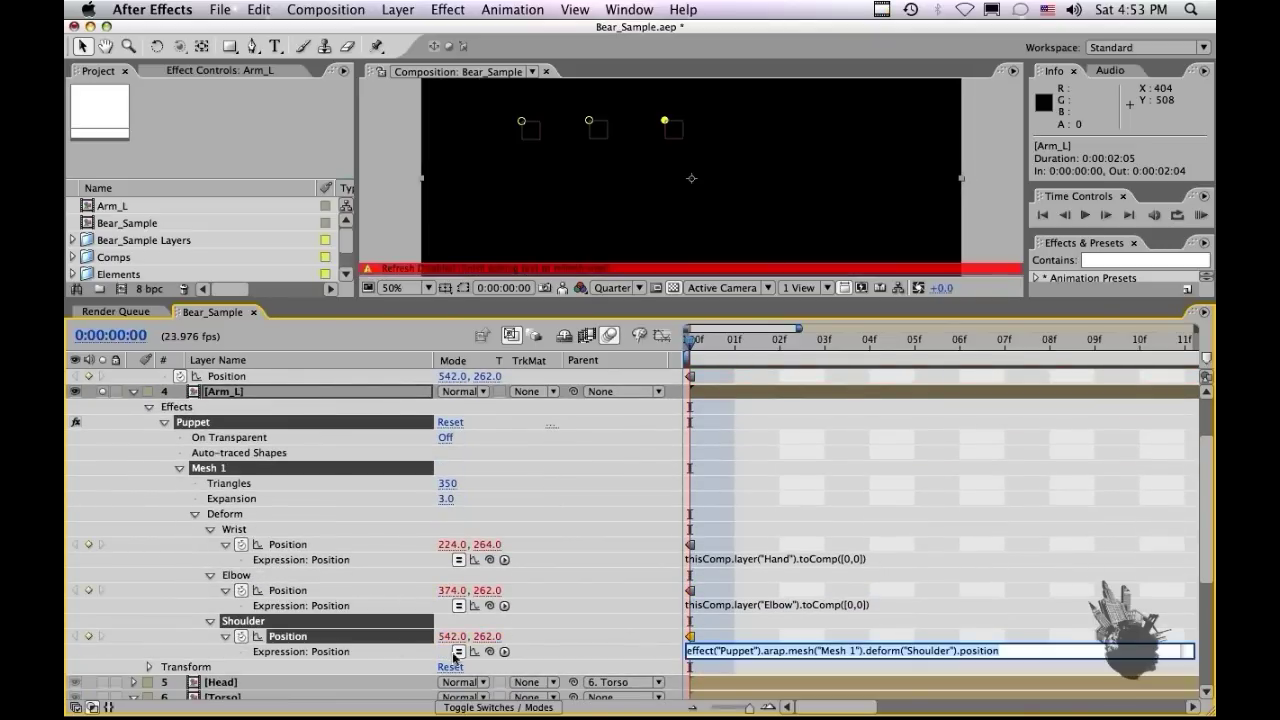
pyautogui.moveTo(489, 651); pyautogui.dragTo(228, 452)
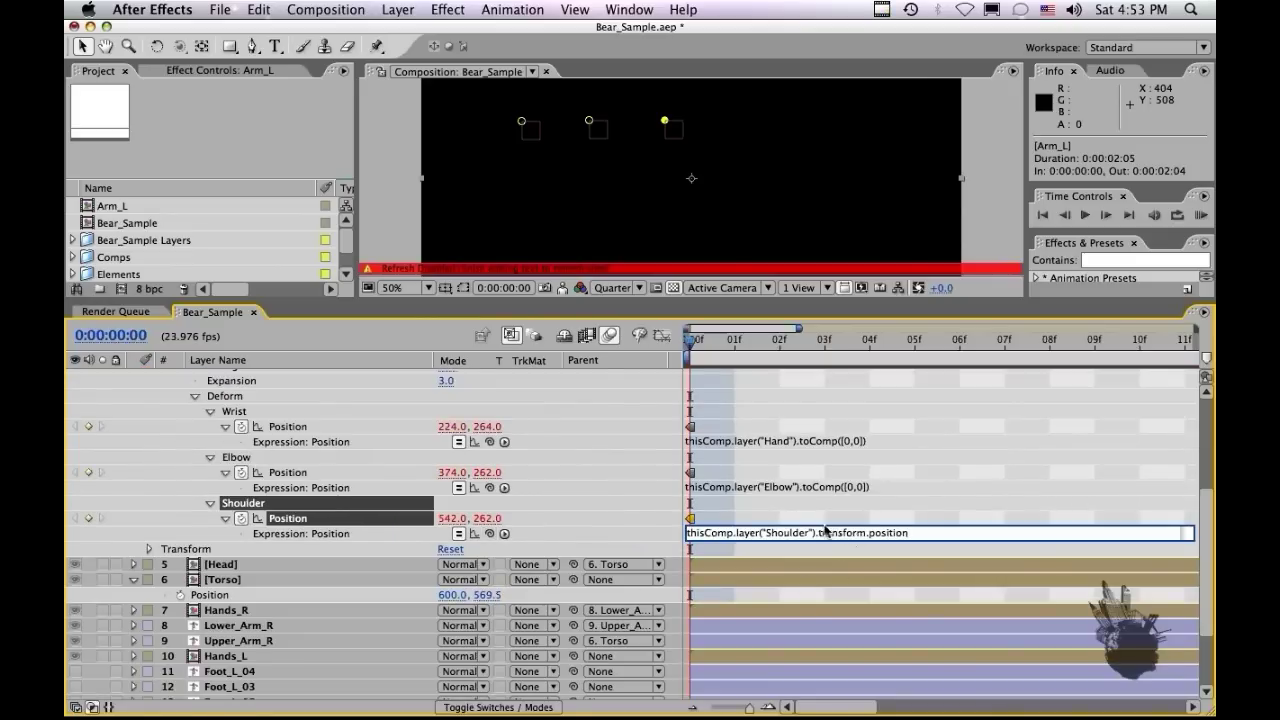
# Replace transform.position with toComp([0,0]) in the Shoulder pin's Position expression.
pyautogui.moveTo(830, 532); pyautogui.dragTo(941, 540)
pyautogui.press('BackSpace')
pyautogui.press('BackSpace')
pyautogui.press('BackSpace')
pyautogui.press('BackSpace')
pyautogui.press('BackSpace')
pyautogui.write('.toComp([0,0])')
pyautogui.press('KP_Enter')
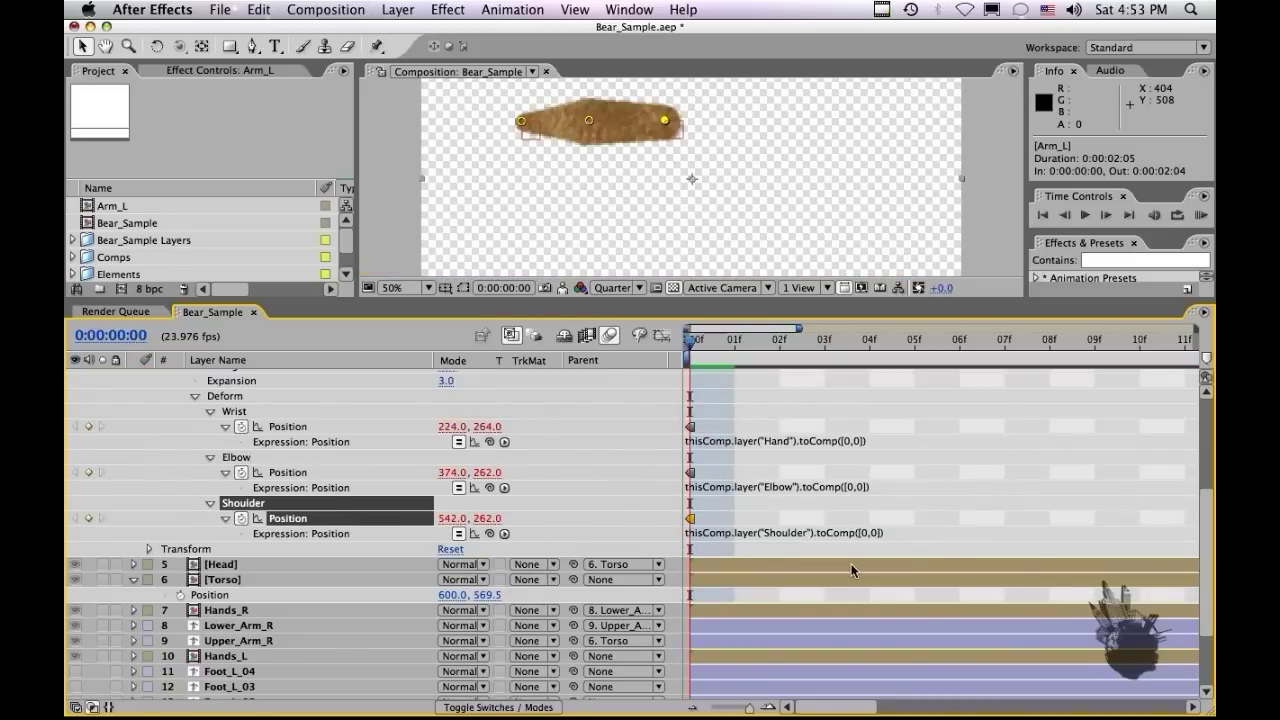
# Test the rig by moving the Hand null up and inward to about 282, 202, and undo the move.
pyautogui.scroll(5, 851, 570)
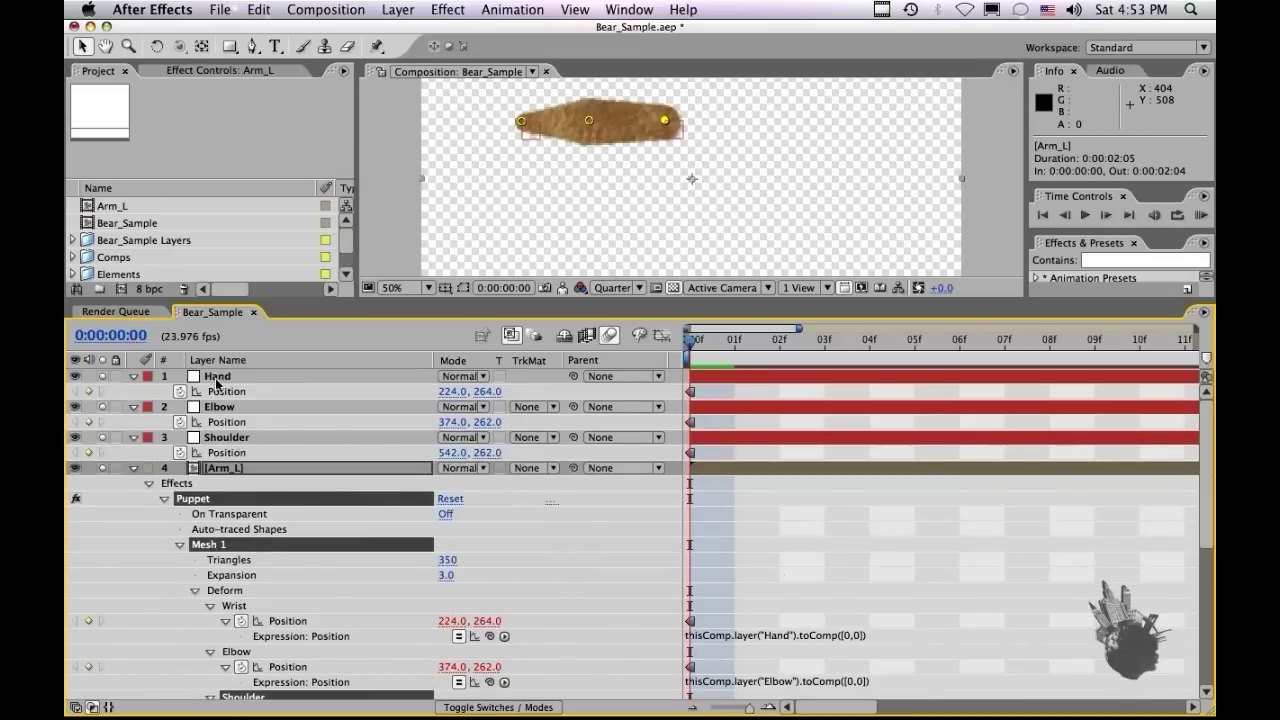
pyautogui.click(216, 382)
pyautogui.moveTo(539, 131)
pyautogui.mouseDown()
pyautogui.moveTo(519, 152)
pyautogui.moveTo(516, 109)
pyautogui.moveTo(532, 150)
pyautogui.moveTo(540, 94)
pyautogui.moveTo(560, 108)
pyautogui.mouseUp()
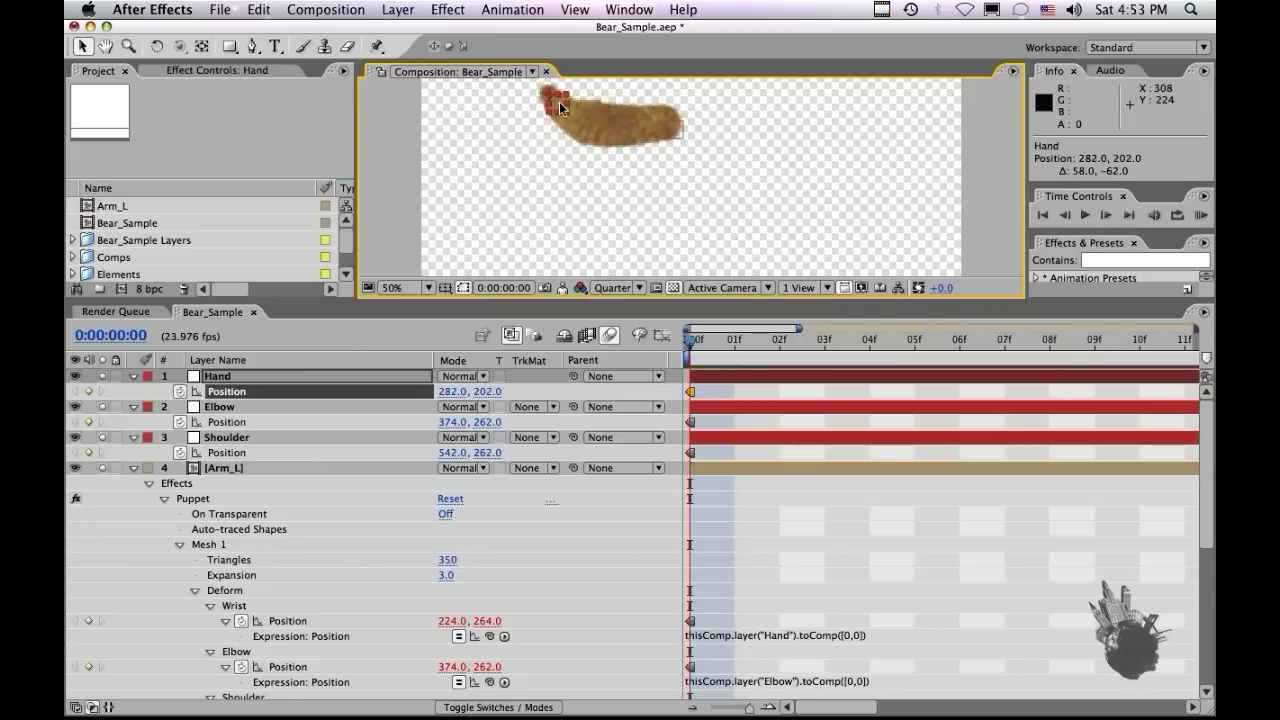
pyautogui.press('super+z')
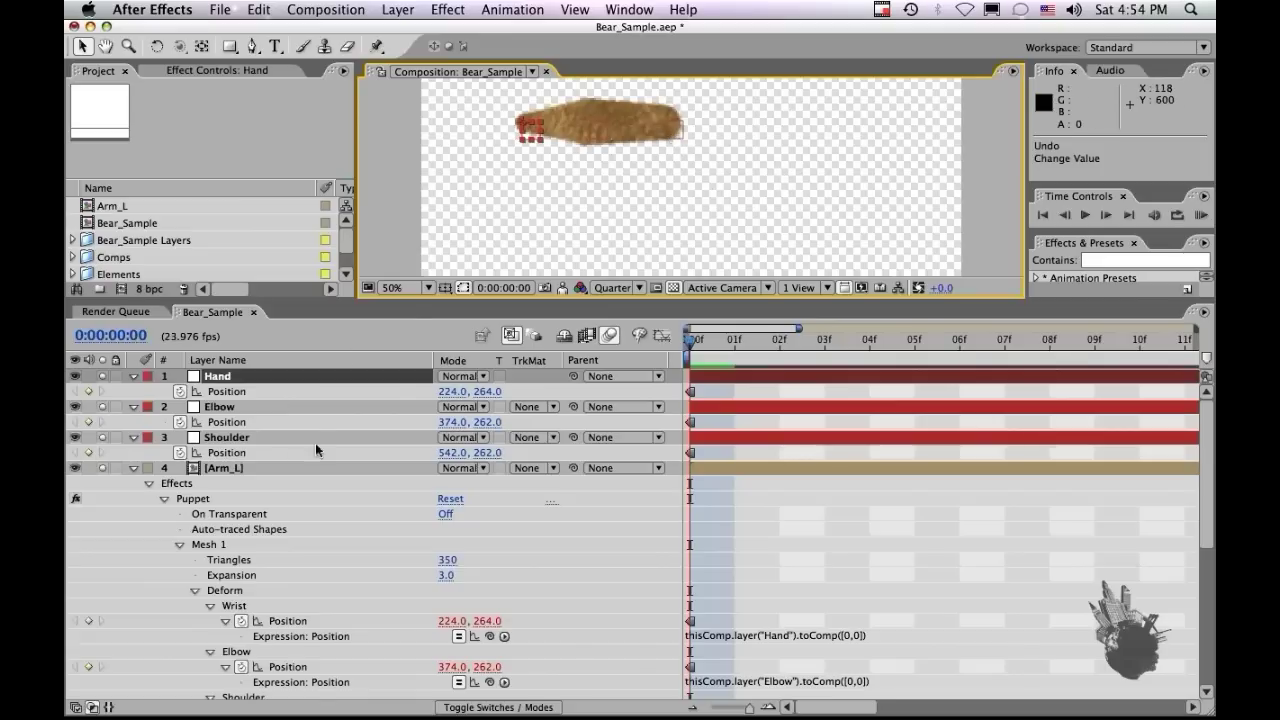
# Parent the Hand null to Elbow, Elbow to Shoulder, and Shoulder to the Torso layer, collapsing Arm_L's properties.
pyautogui.moveTo(575, 374); pyautogui.dragTo(260, 406)
pyautogui.moveTo(573, 404); pyautogui.dragTo(276, 433)
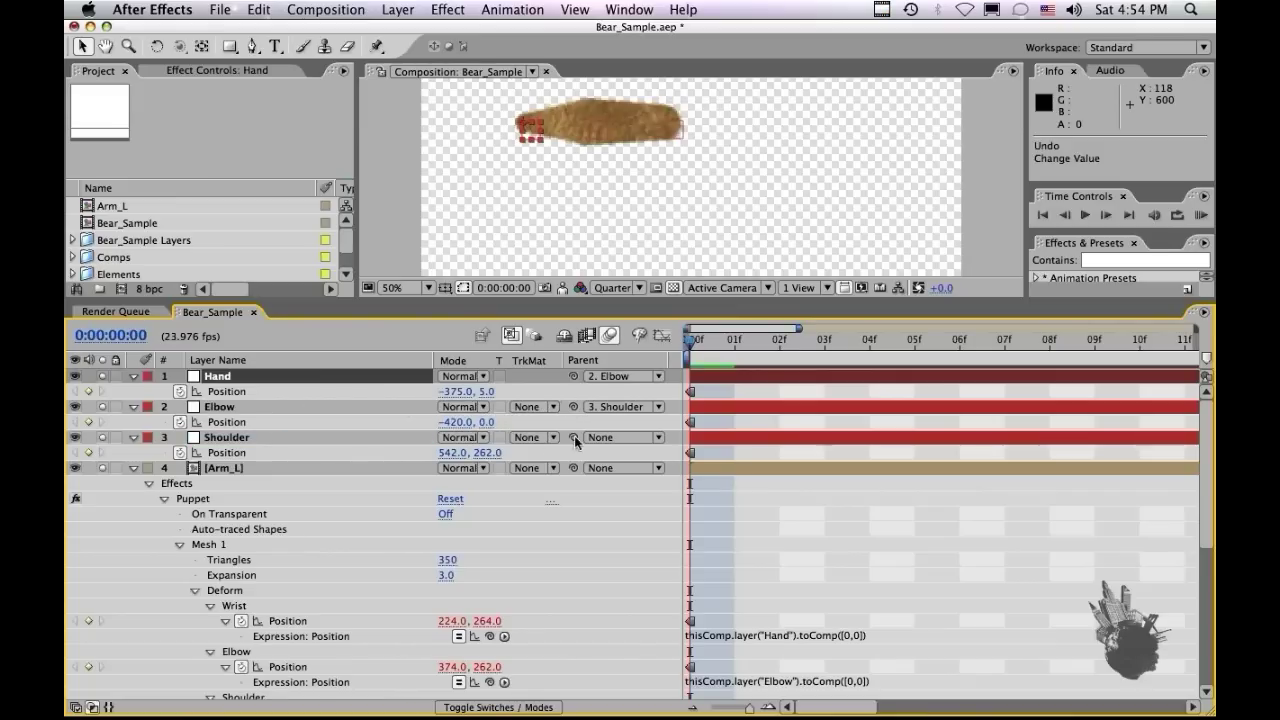
pyautogui.click(130, 468)
pyautogui.moveTo(573, 437); pyautogui.dragTo(225, 498)
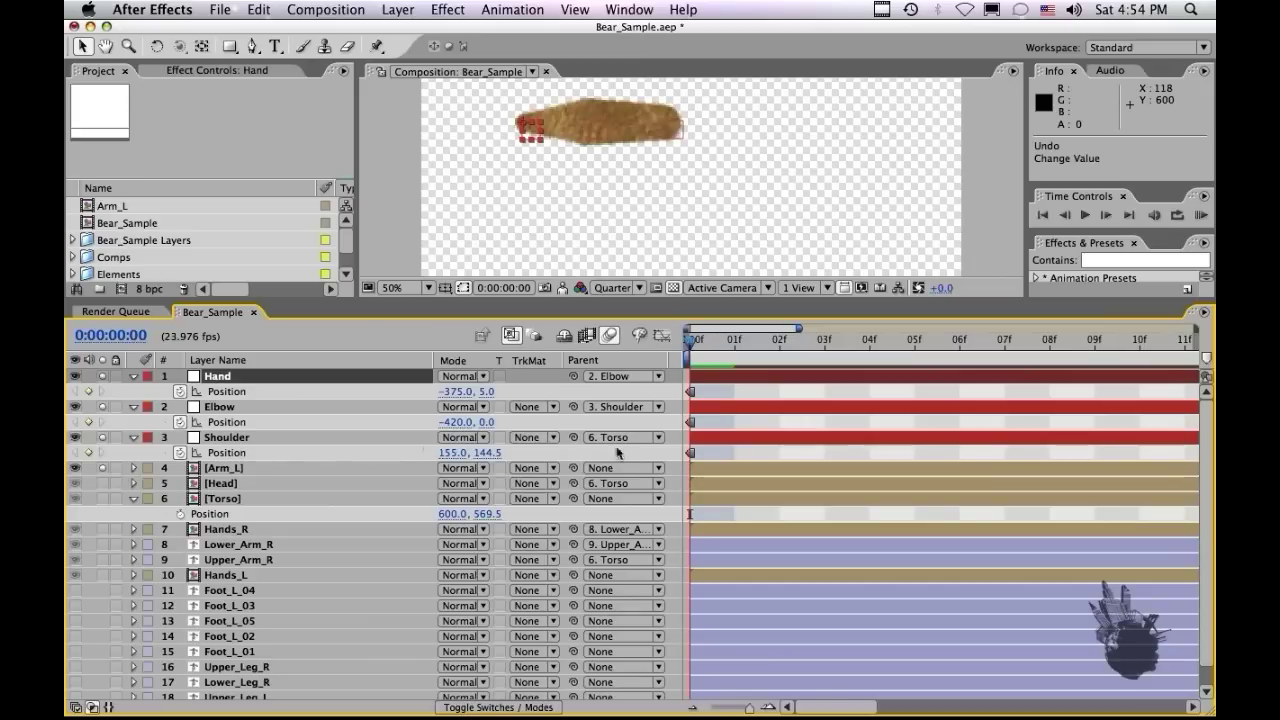
# Solo the Torso and Head layers, and move the Arm_L layer below Torso in the stacking order.
pyautogui.click(101, 497)
pyautogui.click(103, 484)
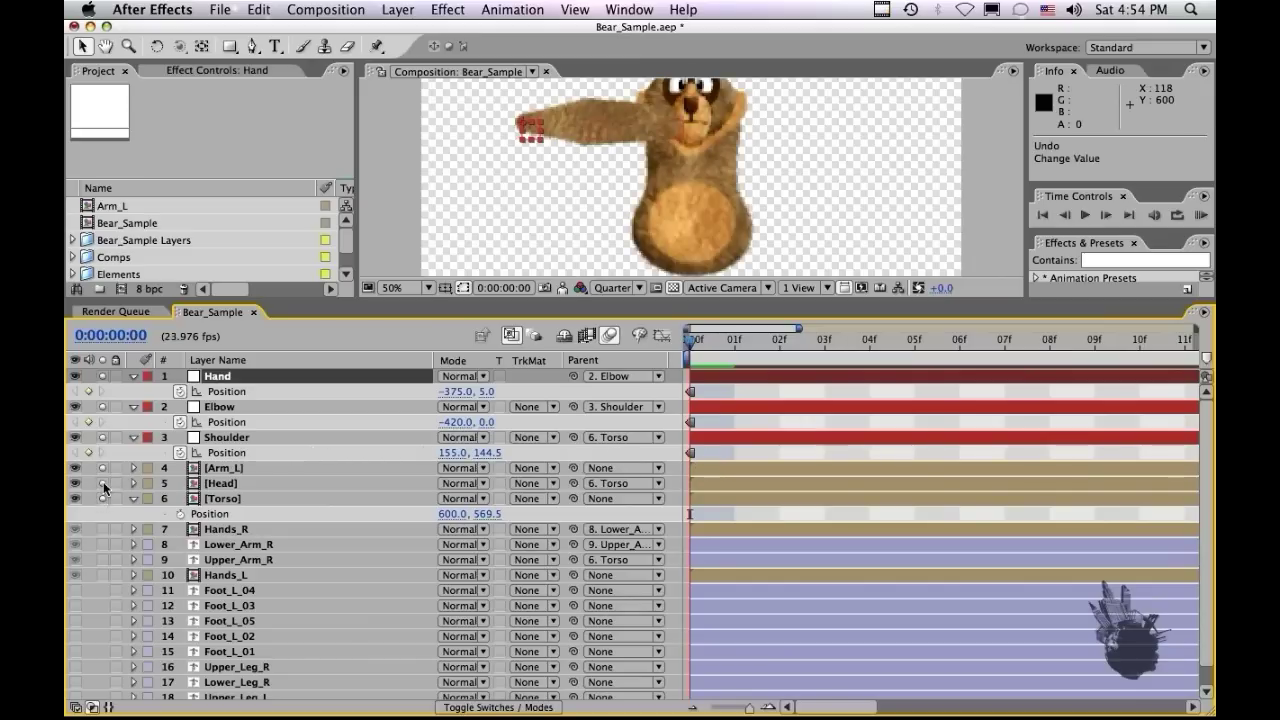
pyautogui.click(228, 485)
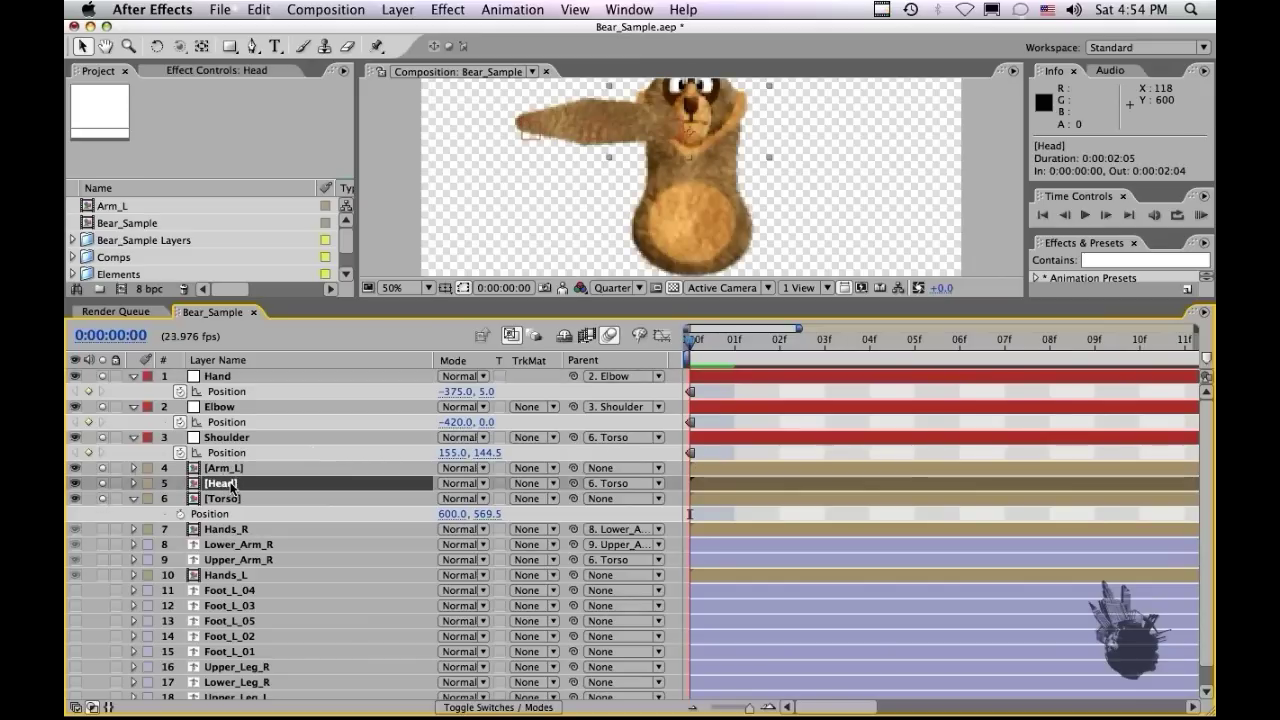
pyautogui.moveTo(231, 470); pyautogui.dragTo(229, 513)
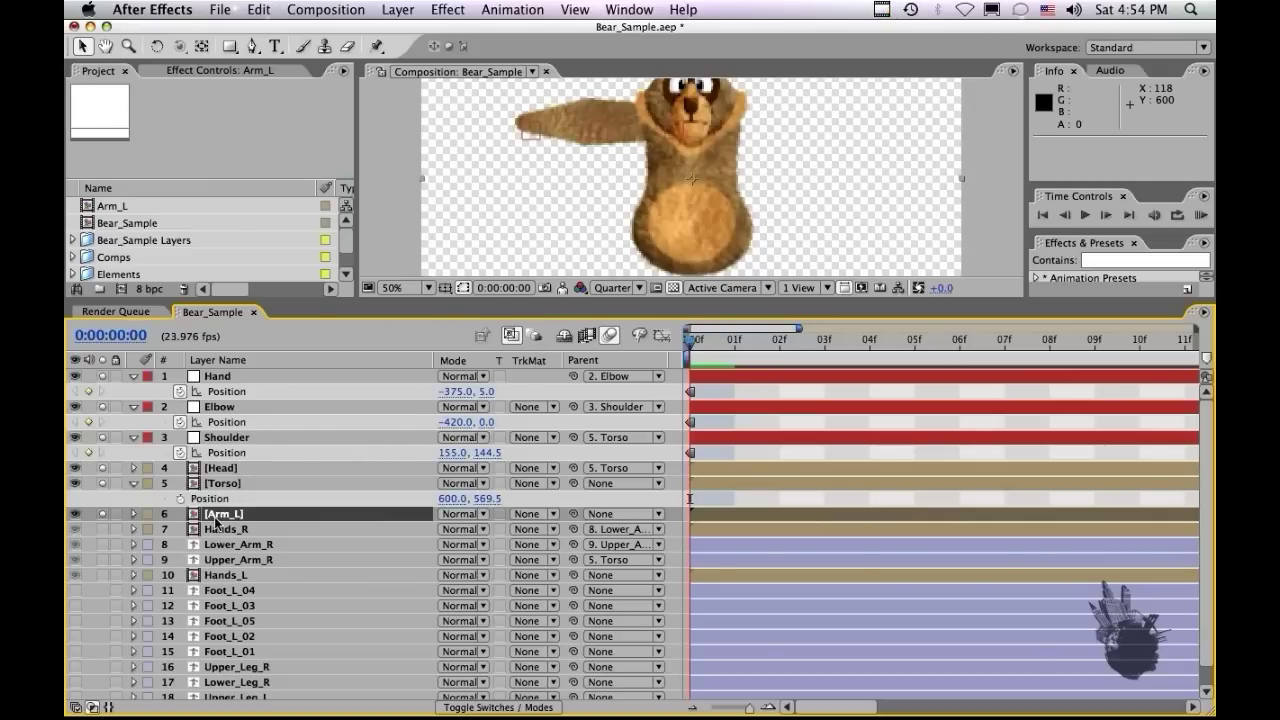
# Lock the Arm_L layer and hide it from the layer list by making it shy with shy layers hidden.
pyautogui.click(116, 513)
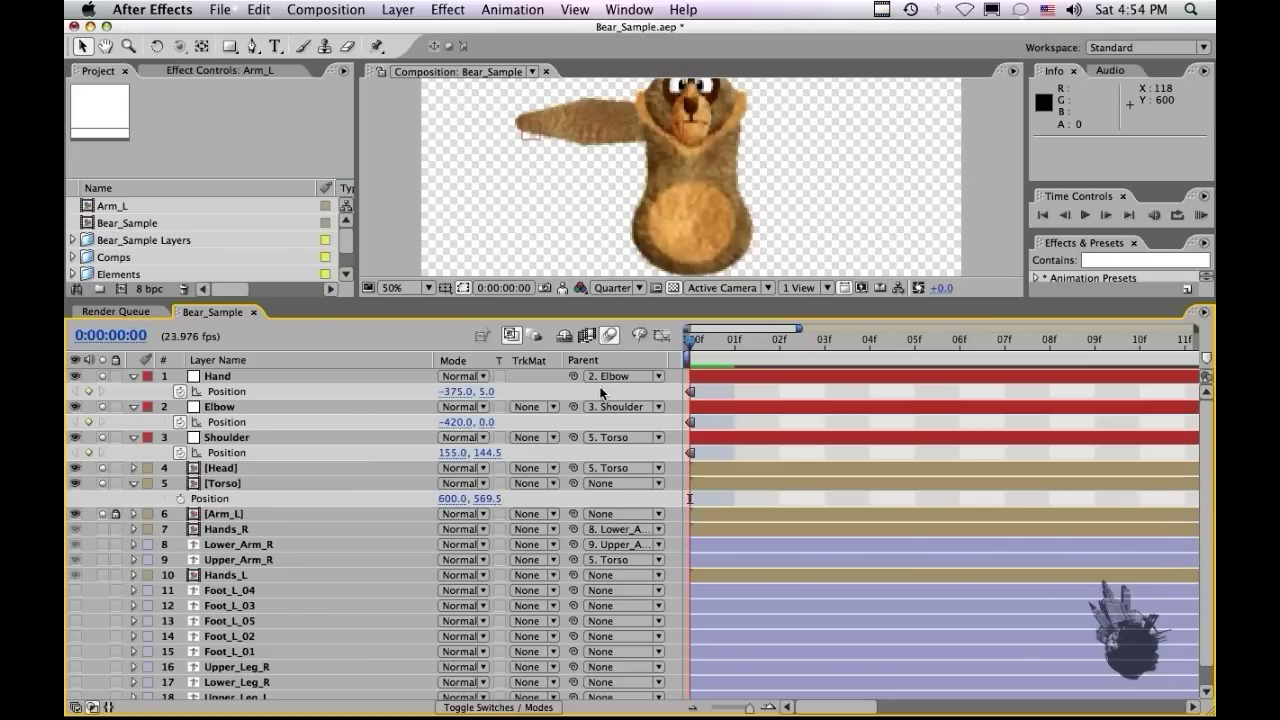
pyautogui.click(564, 336)
pyautogui.press('F4')
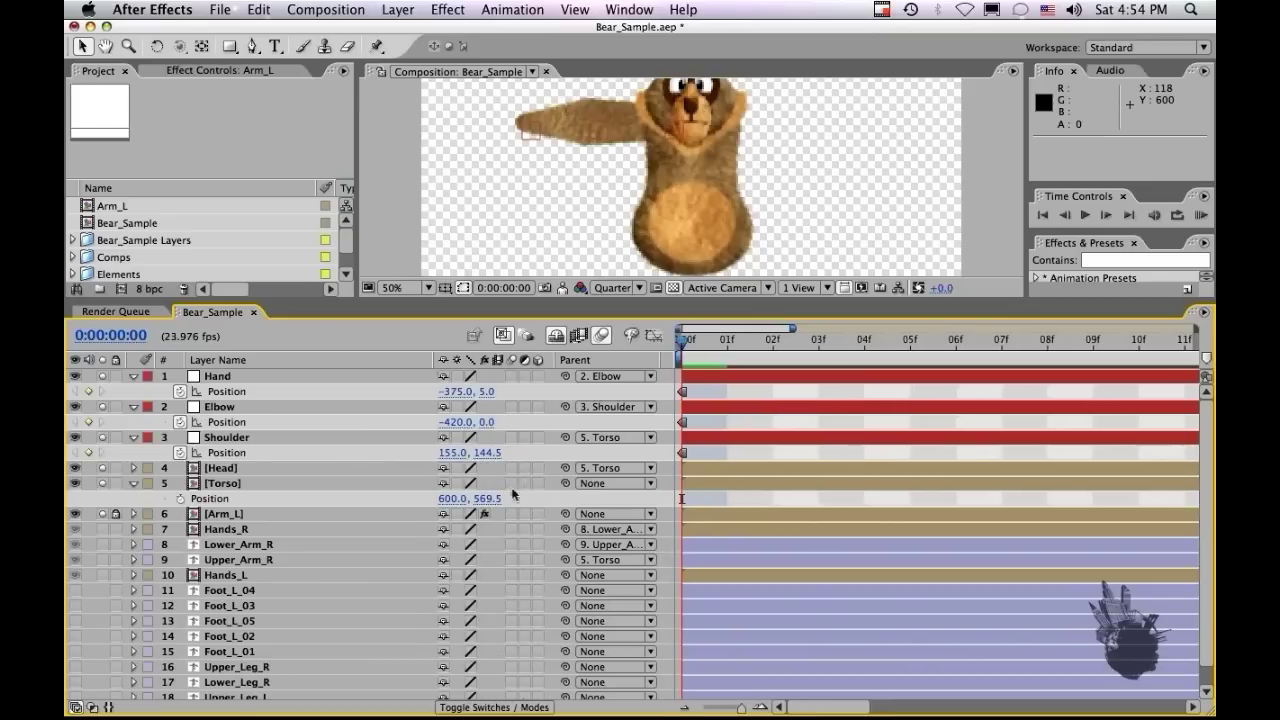
pyautogui.click(443, 515)
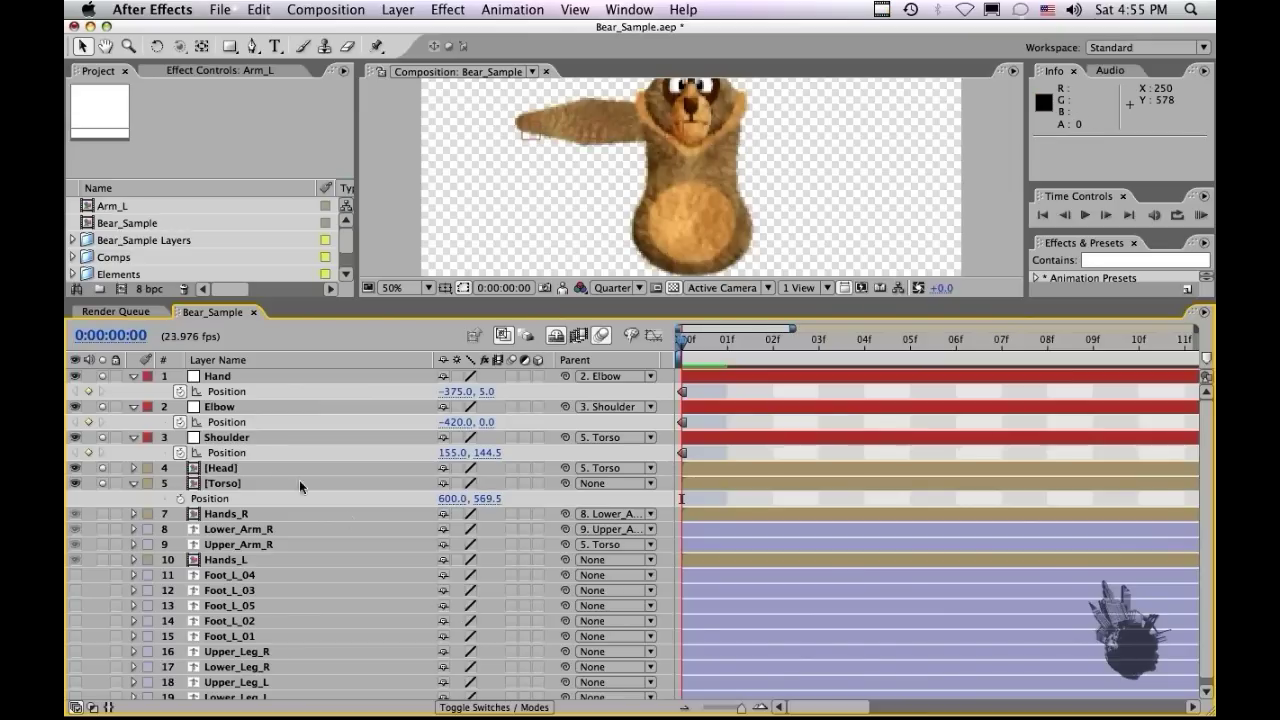
# Nudge the Torso layer up 20 pixels and back down again to test that the arm follows.
pyautogui.click(223, 485)
pyautogui.hotkey('shift', 'Up')
pyautogui.hotkey('shift', 'Up')
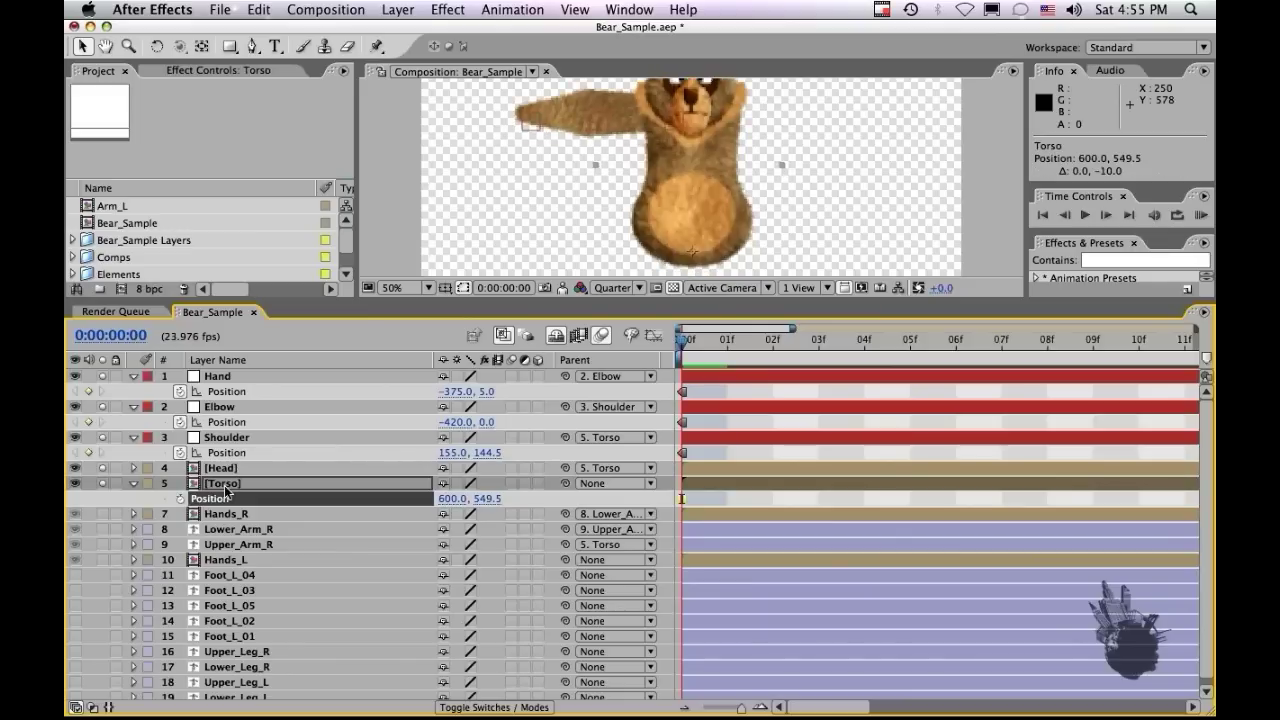
pyautogui.hotkey('shift', 'Down')
pyautogui.hotkey('shift', 'Down')
pyautogui.press('space')
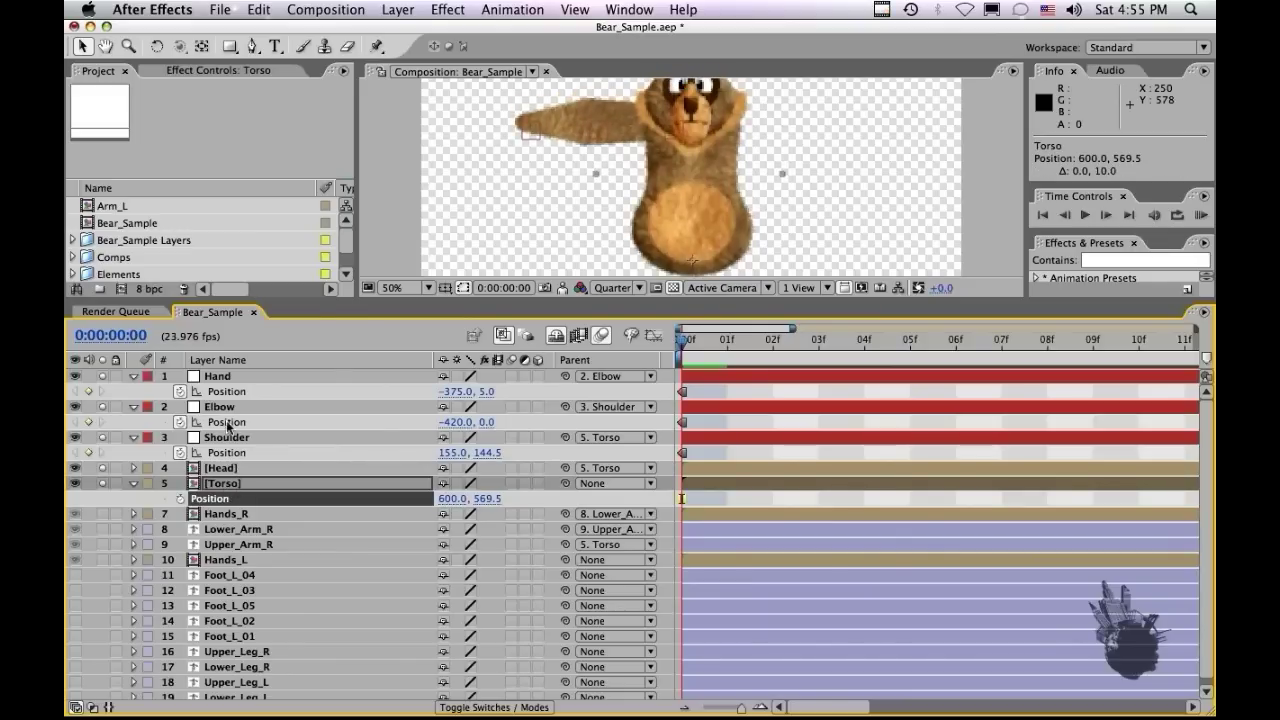
# Rotate the Shoulder null to -20° and back to 0° to test the whole arm's swing.
pyautogui.click(240, 437)
pyautogui.press('shift+KP_Subtract')
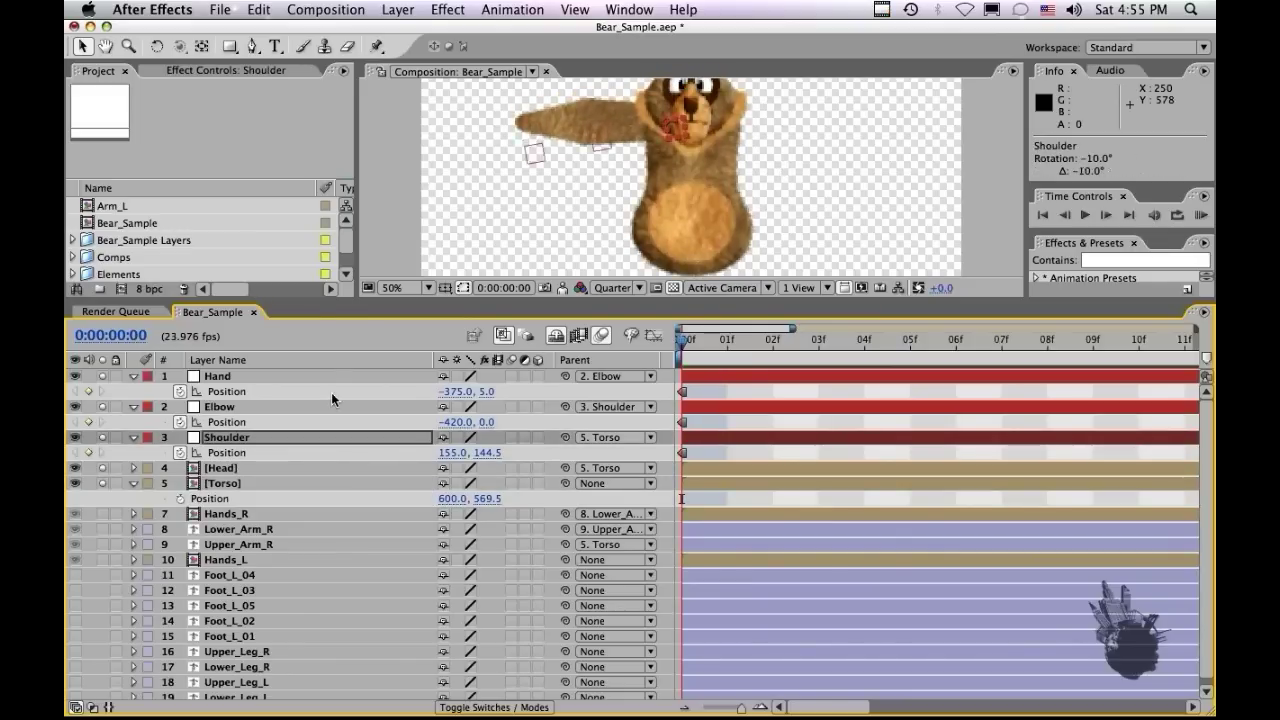
pyautogui.press('shift+KP_Add')
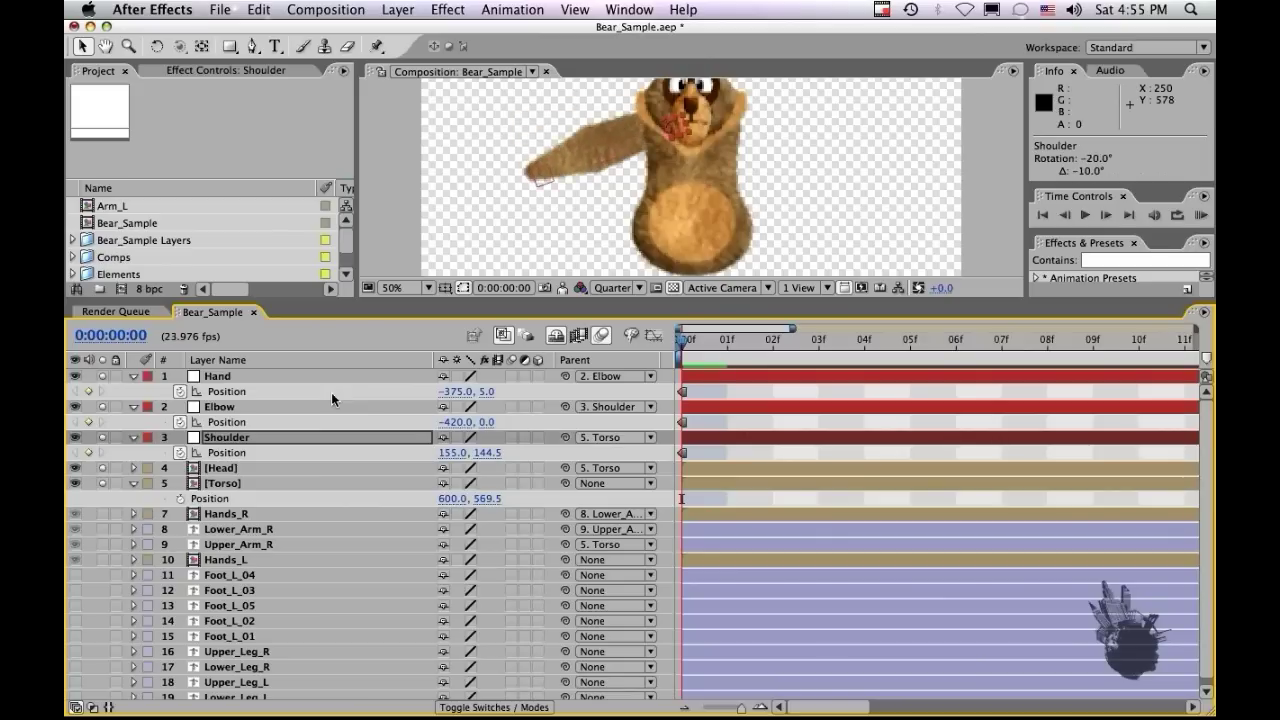
pyautogui.press('shift+KP_Add')
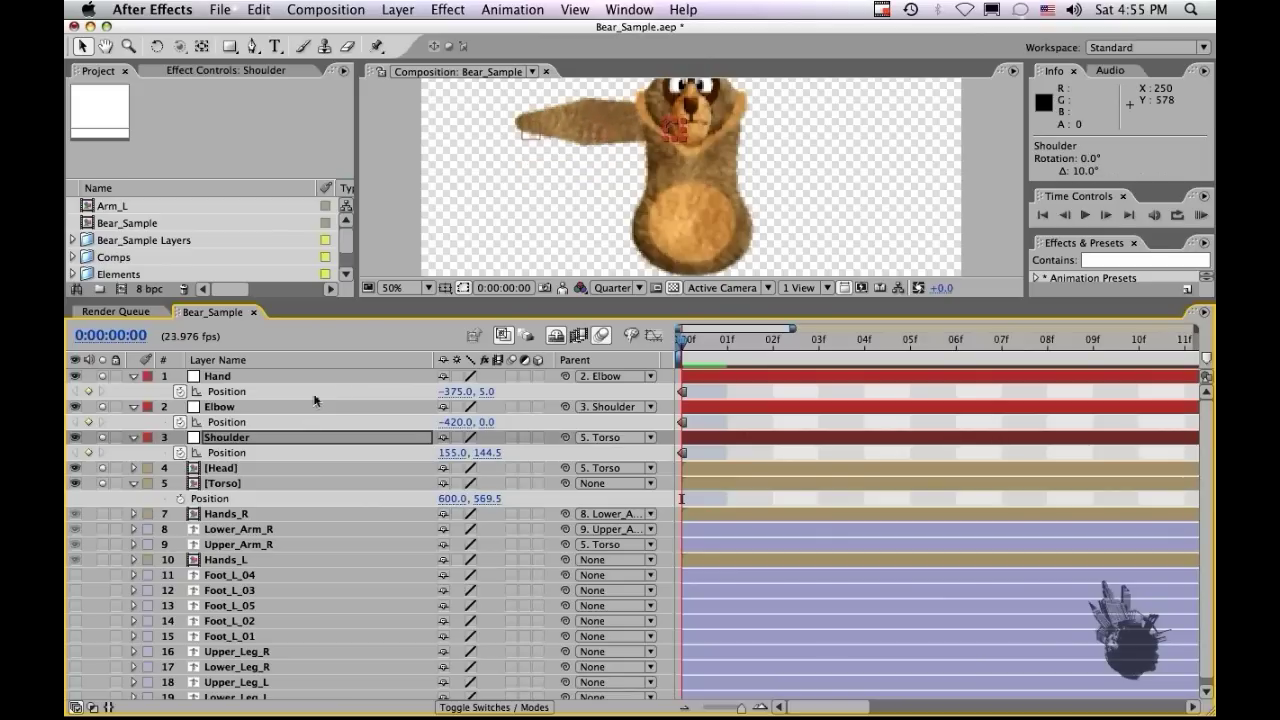
# Rotate the Elbow null in the negative direction and bring it back to 0° to test the forearm's bend.
pyautogui.click(294, 407)
pyautogui.press('shift+KP_Subtract')
pyautogui.press('shift+KP_Subtract')
pyautogui.press('shift+KP_Subtract')
pyautogui.press('shift+KP_Subtract')
pyautogui.press('shift+KP_Subtract')
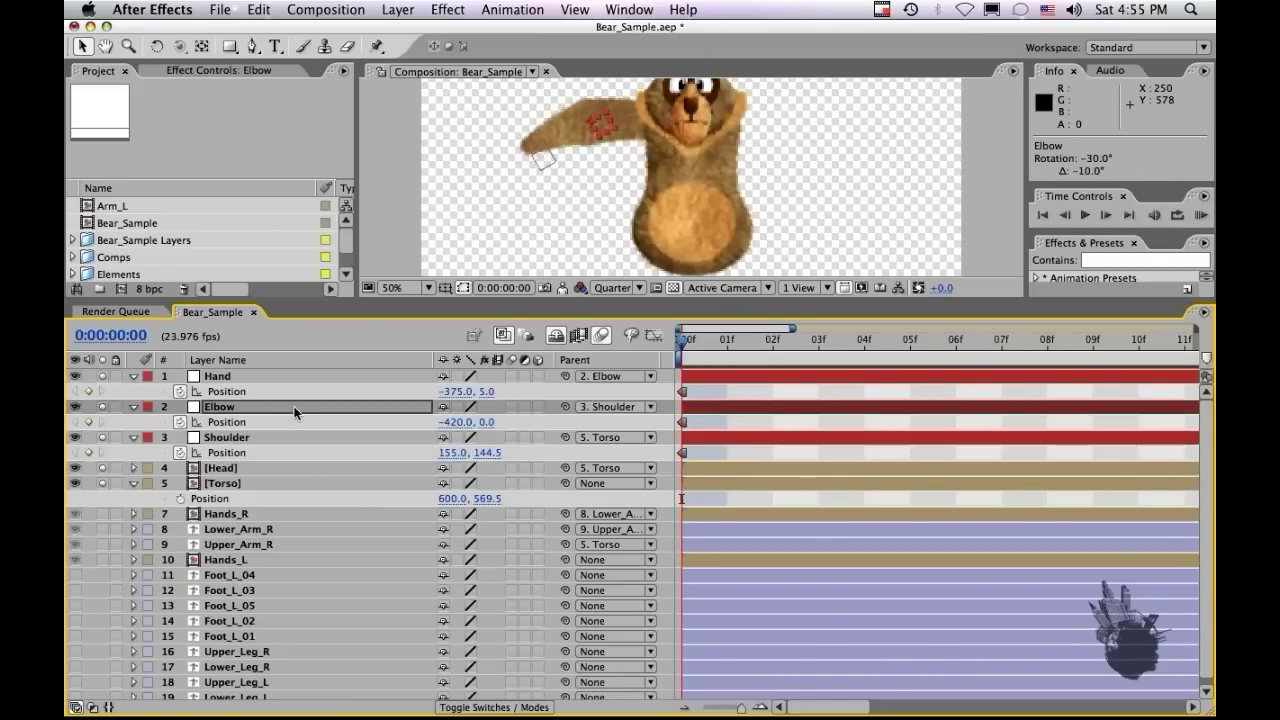
pyautogui.press('super+z')
pyautogui.press('super+z')
pyautogui.press('super+z')
pyautogui.press('super+z')
pyautogui.press('super+z')
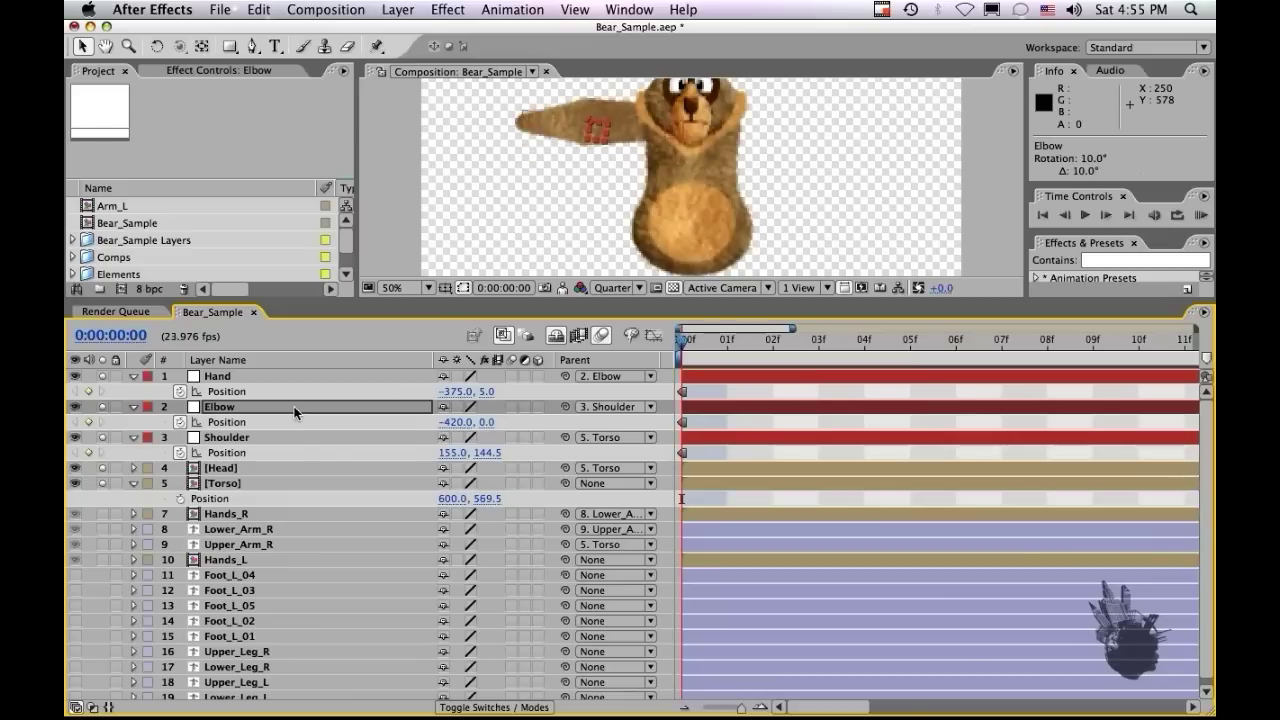
pyautogui.press('shift+KP_Add')
pyautogui.press('super+z')
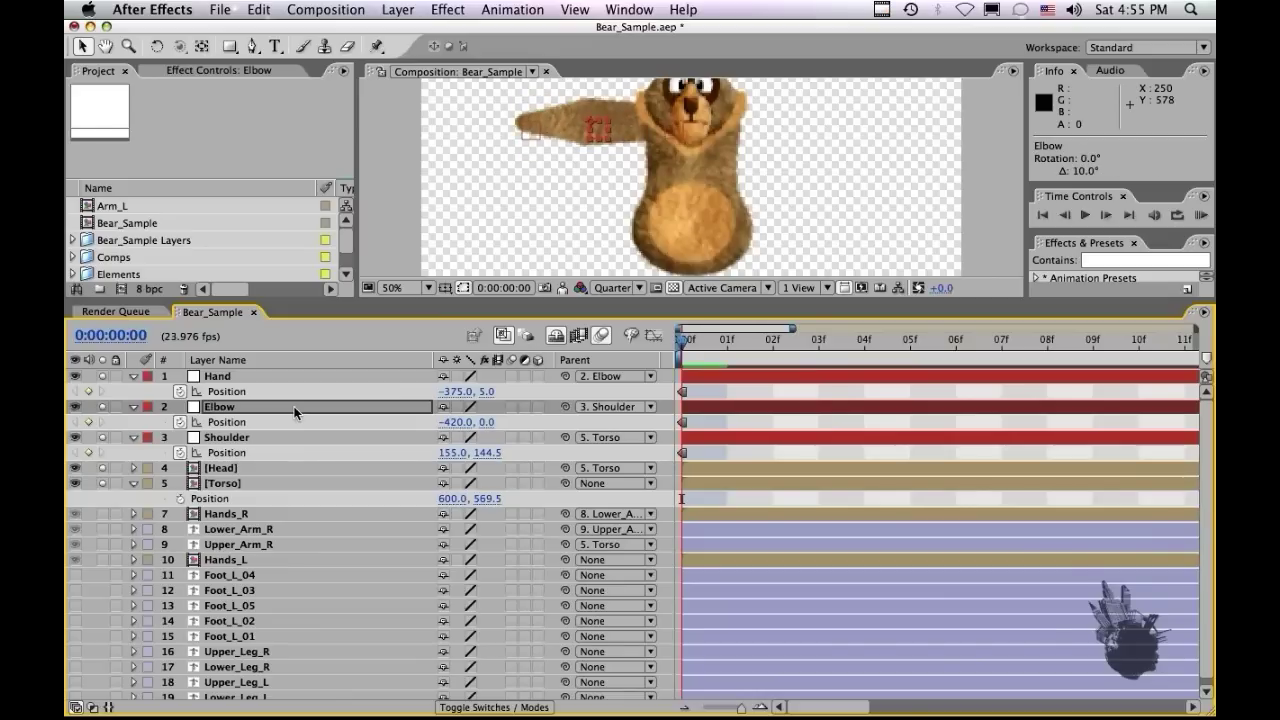
# Rotate the Elbow null to 60° to bend the bear's left forearm upward.
pyautogui.press('shift+KP_Add')
pyautogui.press('shift+KP_Add')
pyautogui.press('shift+KP_Add')
pyautogui.press('shift+KP_Add')
pyautogui.press('shift+KP_Add')
pyautogui.press('shift+KP_Add')
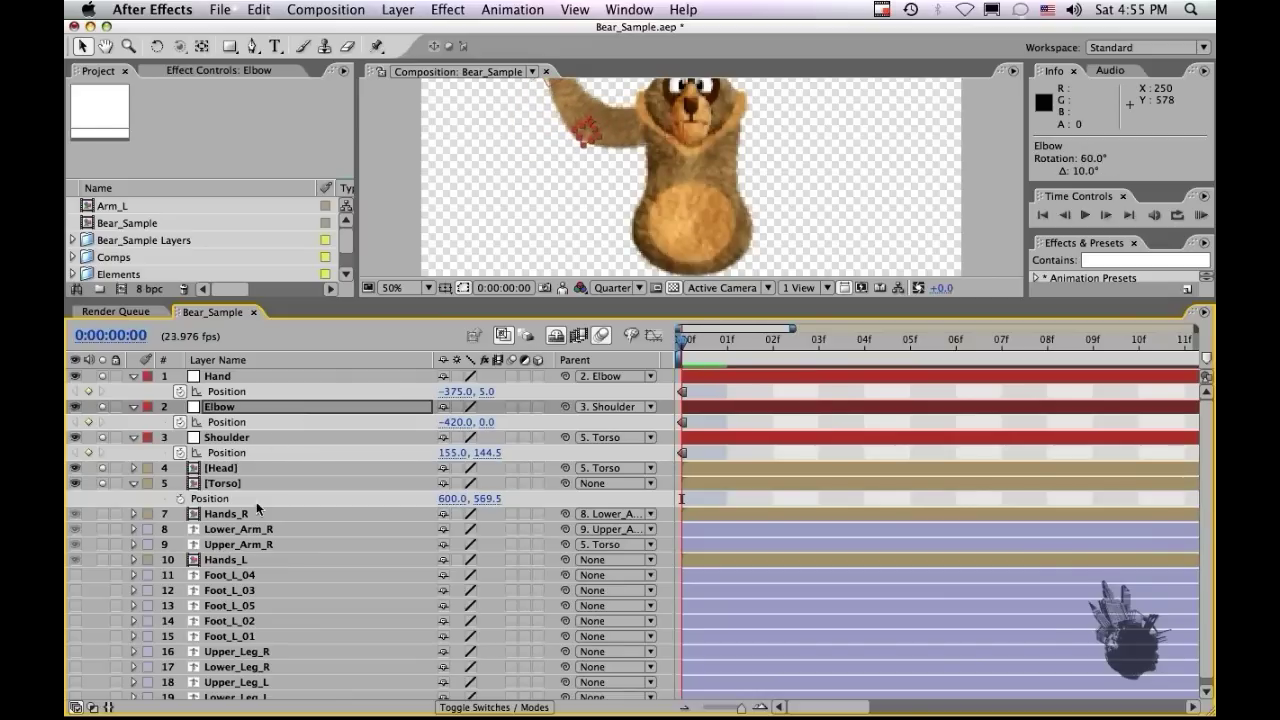
# Solo the Hands_L, Upper_Arm_R and Lower_Arm_R layers, and rotate Lower_Arm_R to -60° for a comparison of both arms.
pyautogui.scroll(-1, 225, 556)
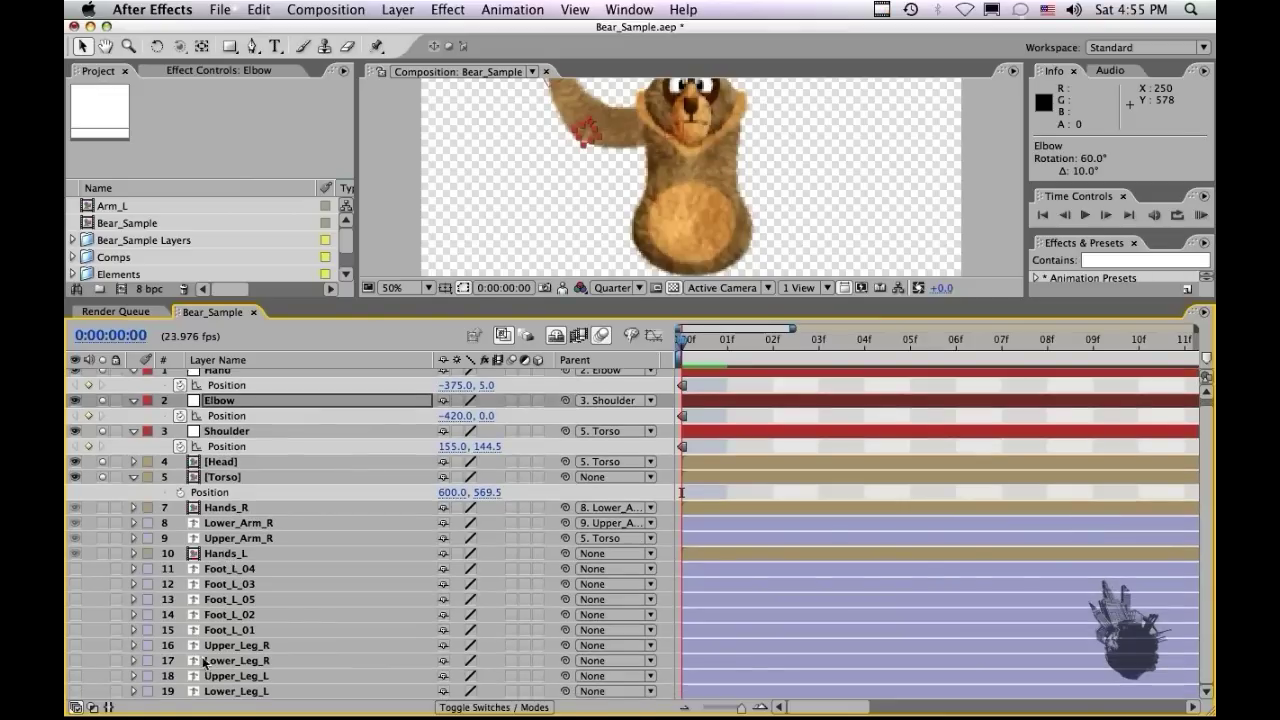
pyautogui.scroll(1, 212, 648)
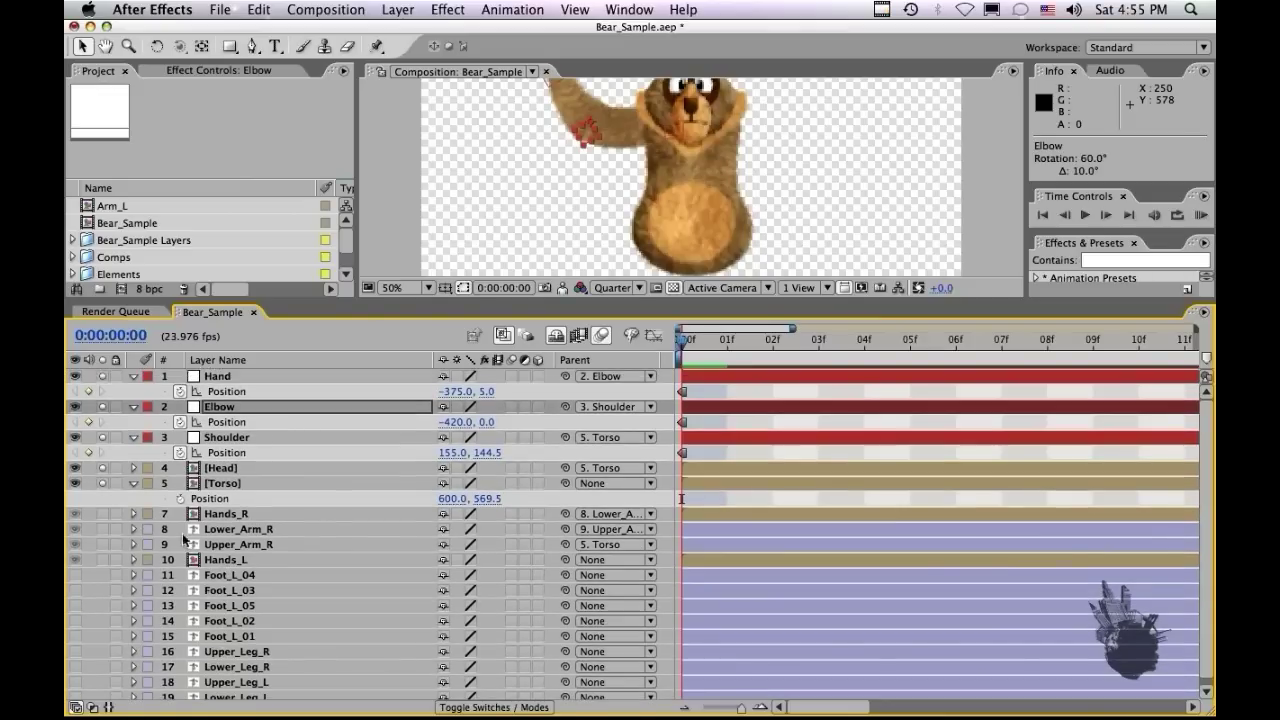
pyautogui.click(101, 560)
pyautogui.click(260, 531)
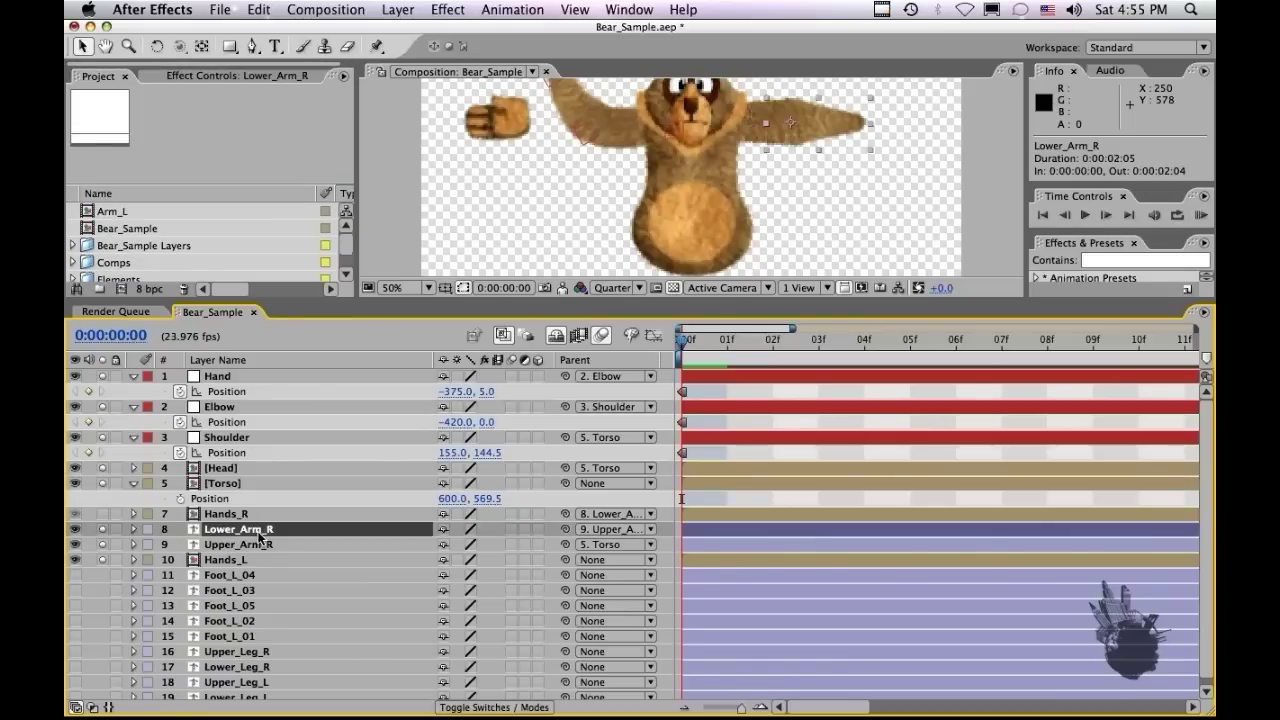
pyautogui.press('shift+KP_Subtract')
pyautogui.press('shift+KP_Subtract')
pyautogui.press('shift+KP_Subtract')
pyautogui.press('shift+KP_Subtract')
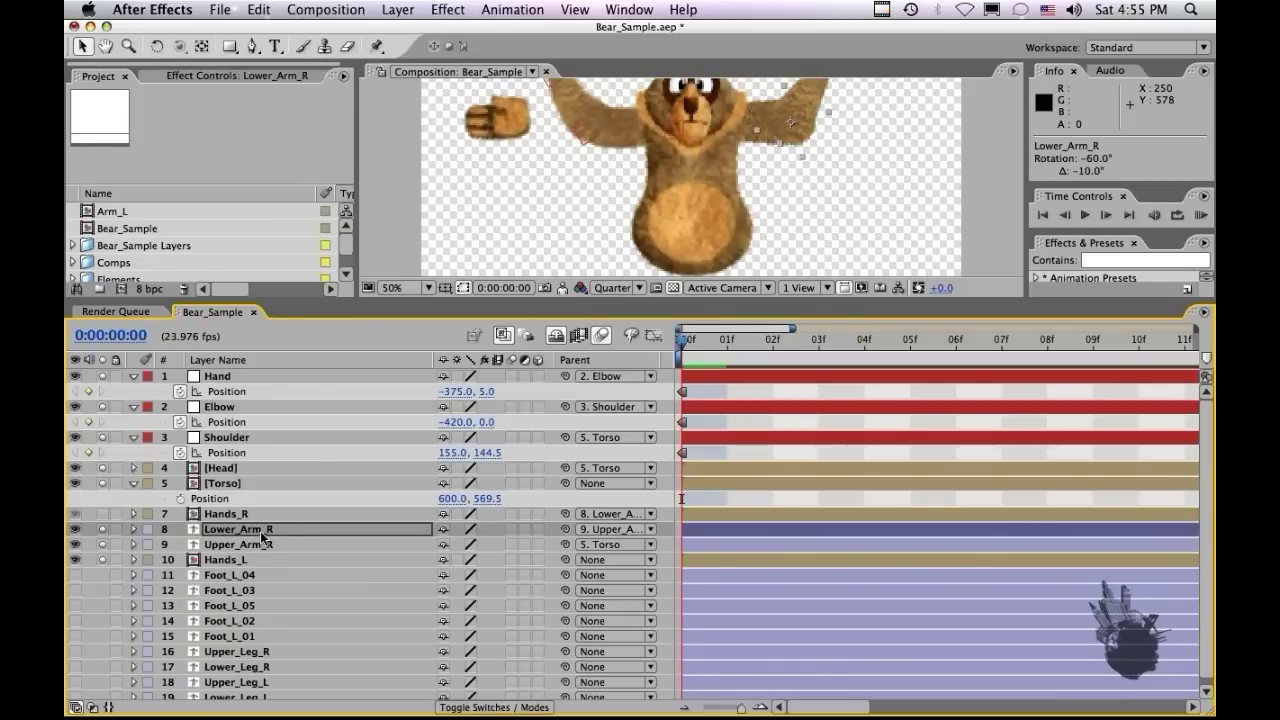
# Enlarge the composition view to show the whole bear and compare the elbow bends of both arms.
pyautogui.moveTo(563, 298); pyautogui.dragTo(563, 446)
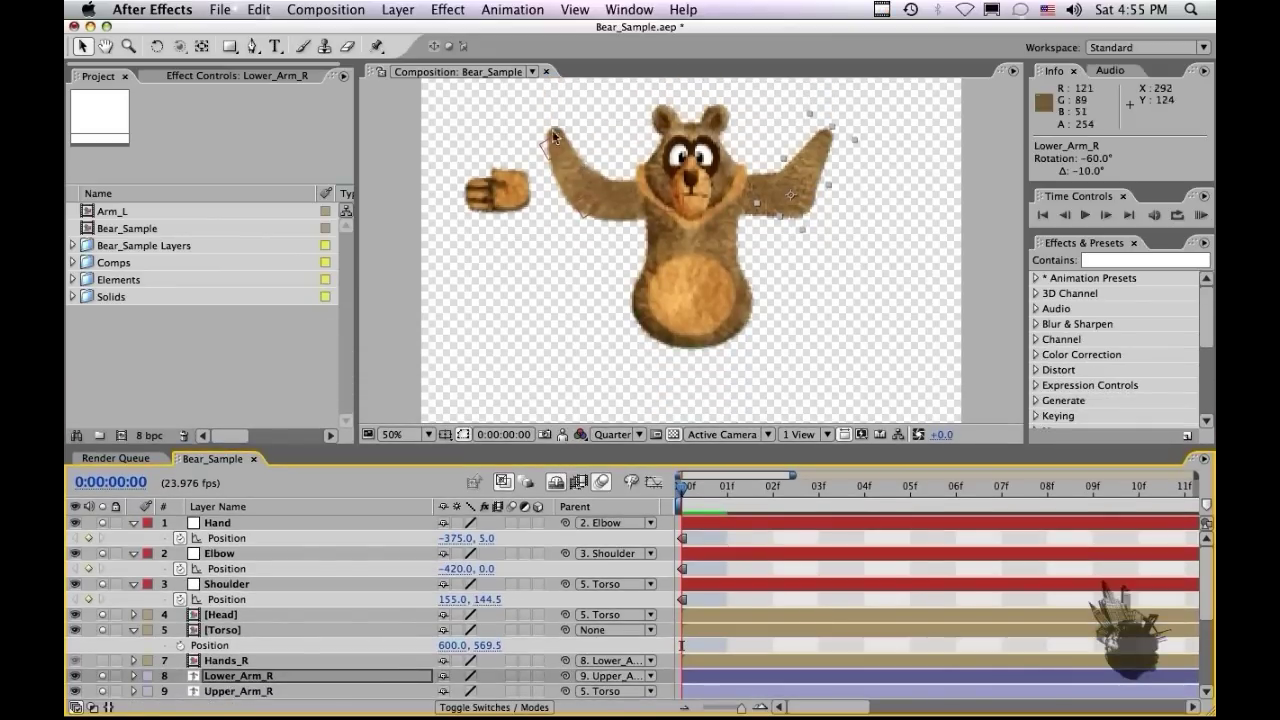
pyautogui.press('.')
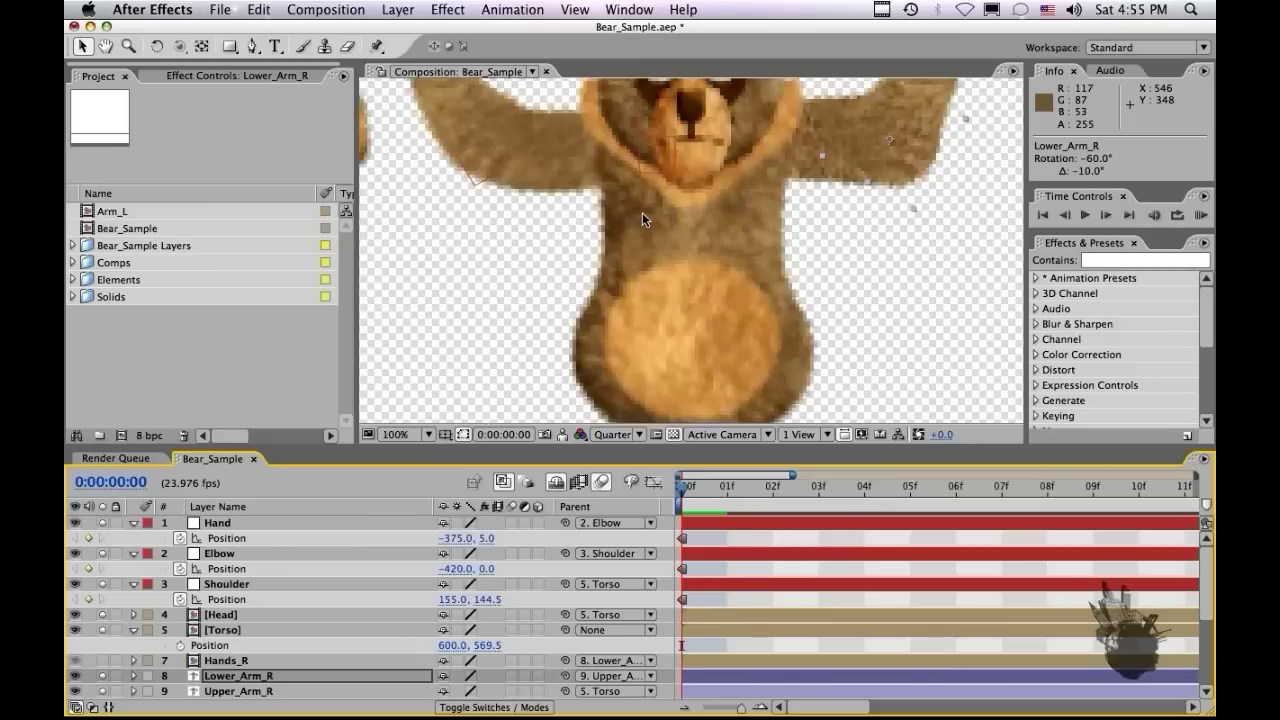
pyautogui.press(',')
pyautogui.press(',')
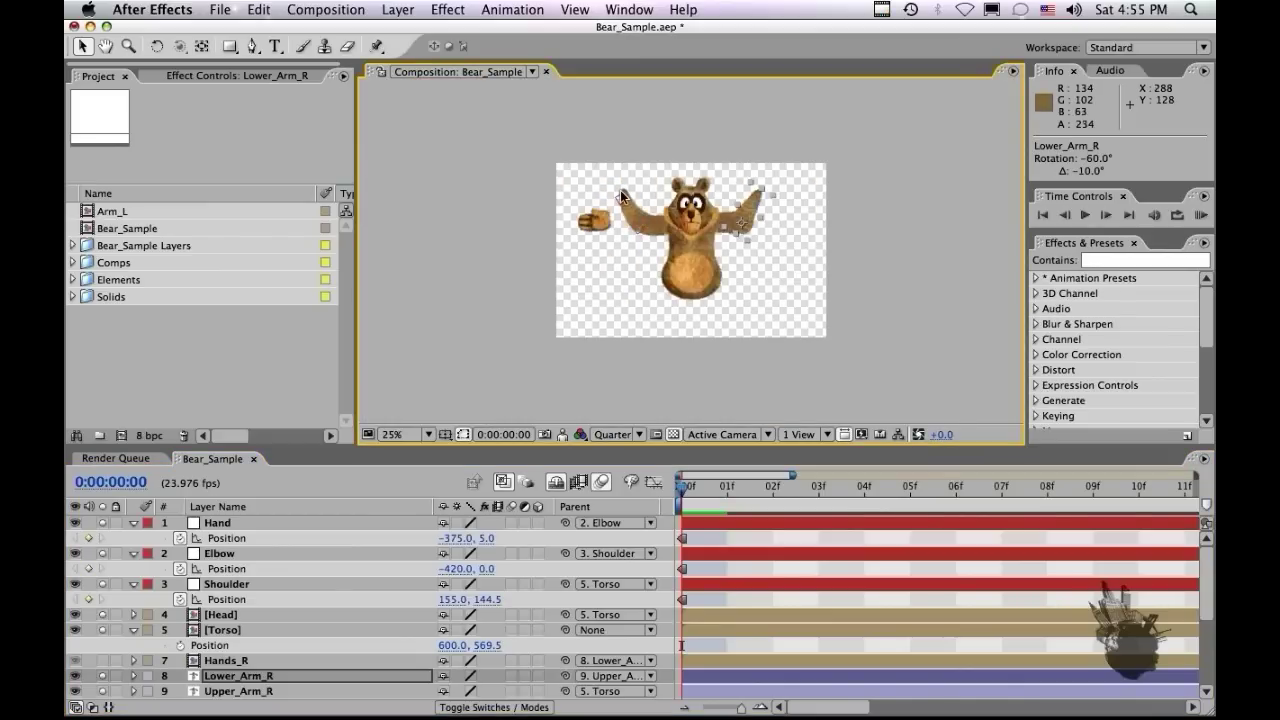
pyautogui.press('.')
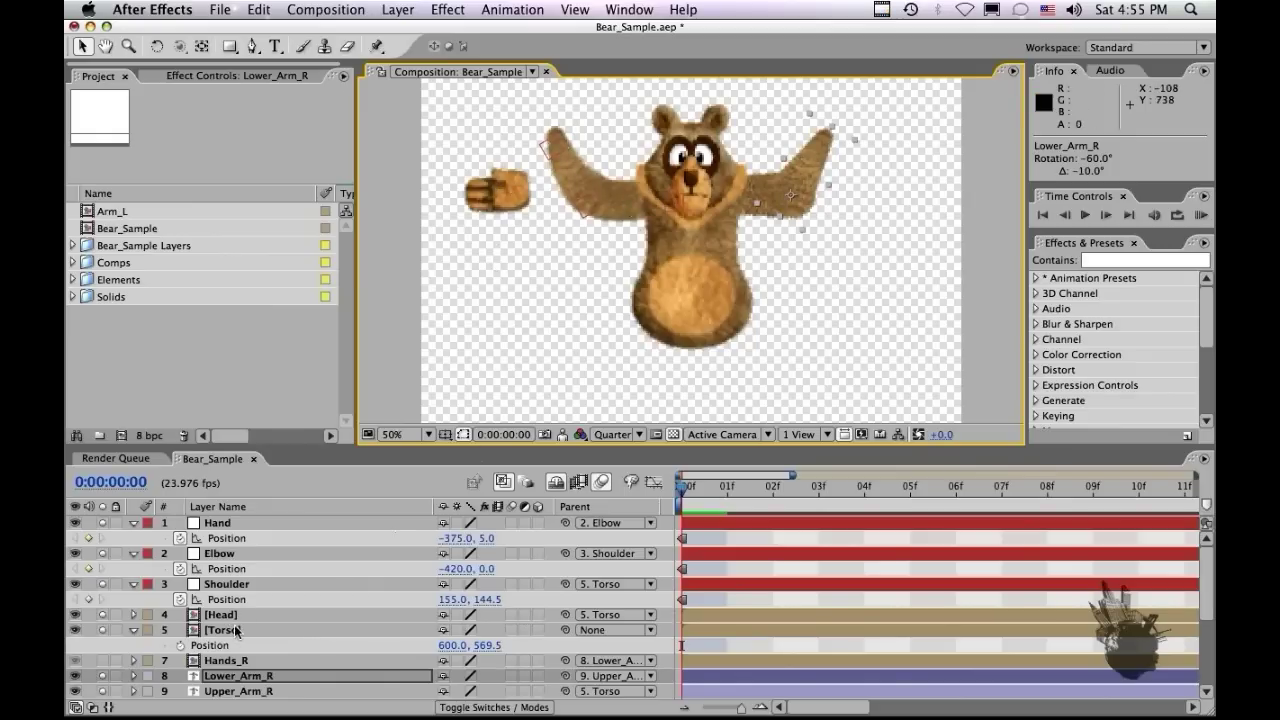
# Reset the rotation of the Hand, Elbow and Shoulder nulls to 0° together.
pyautogui.click(282, 523)
pyautogui.keyDown('shift'); pyautogui.click(268, 586); pyautogui.keyUp('shift')
pyautogui.press('r')
pyautogui.click(467, 570)
pyautogui.write('0')
pyautogui.press('Return')
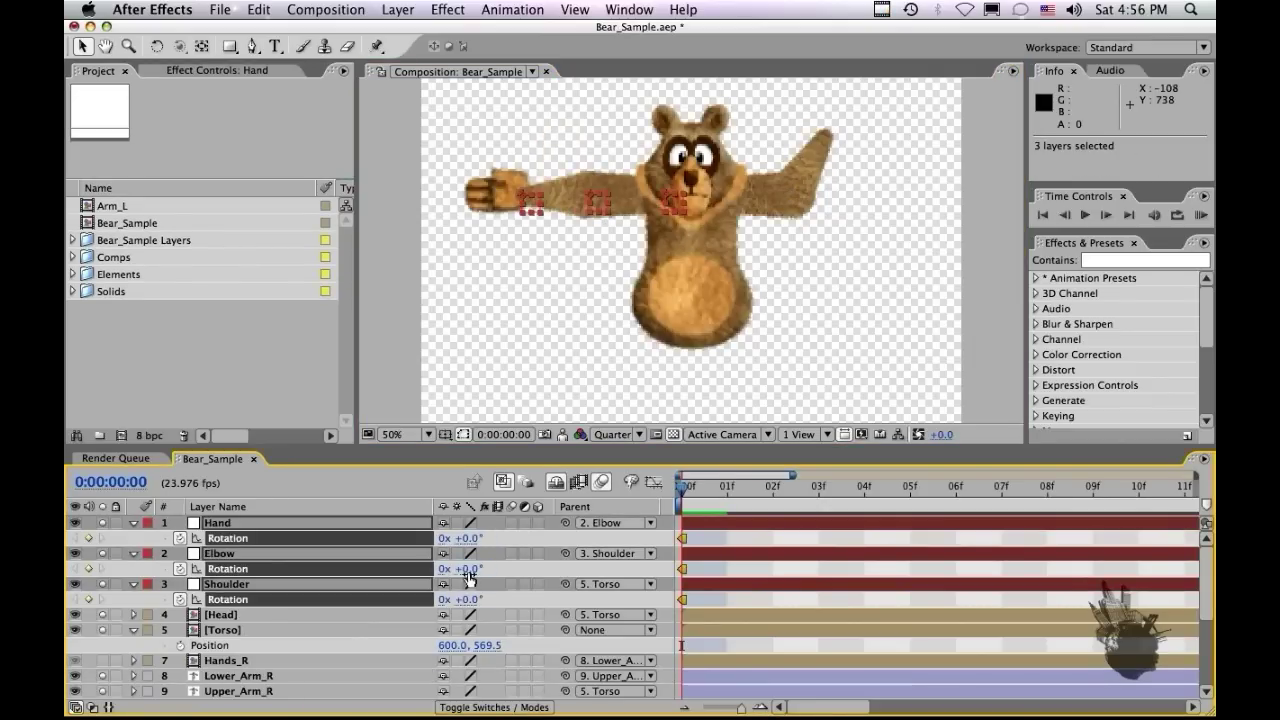
pyautogui.click(729, 567)
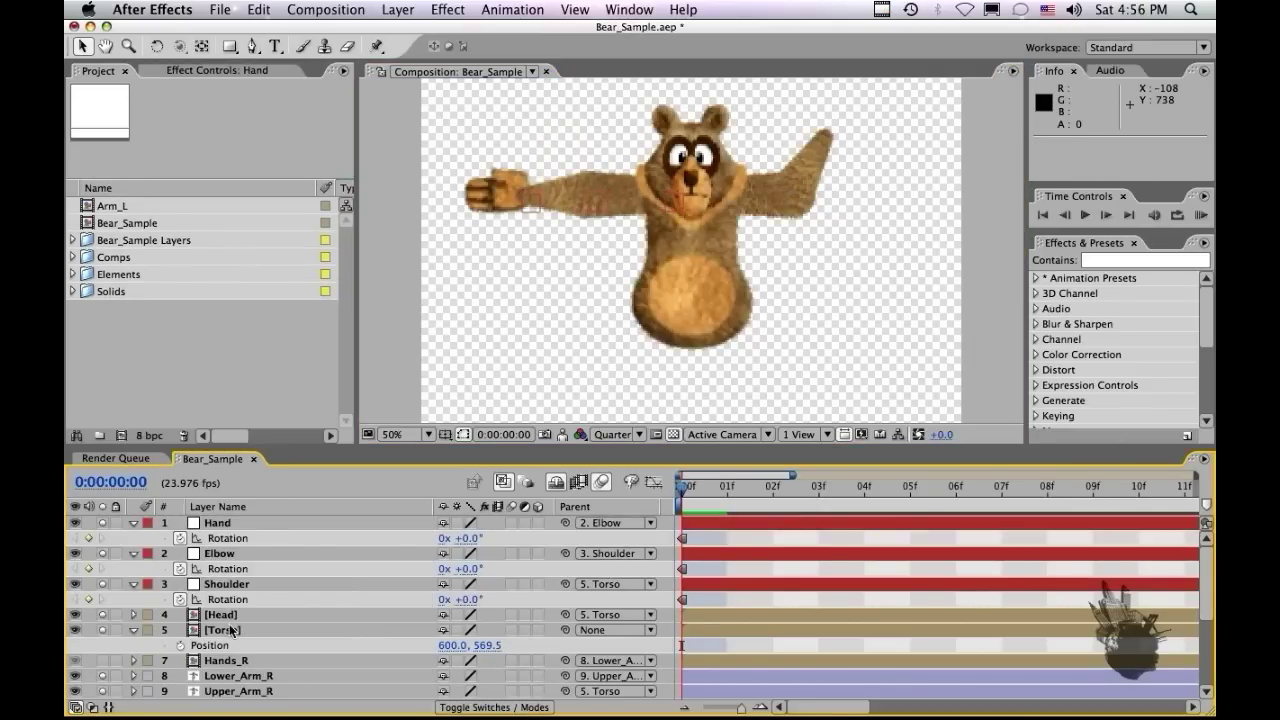
pyautogui.click(226, 662)
pyautogui.moveTo(565, 662); pyautogui.dragTo(237, 525)
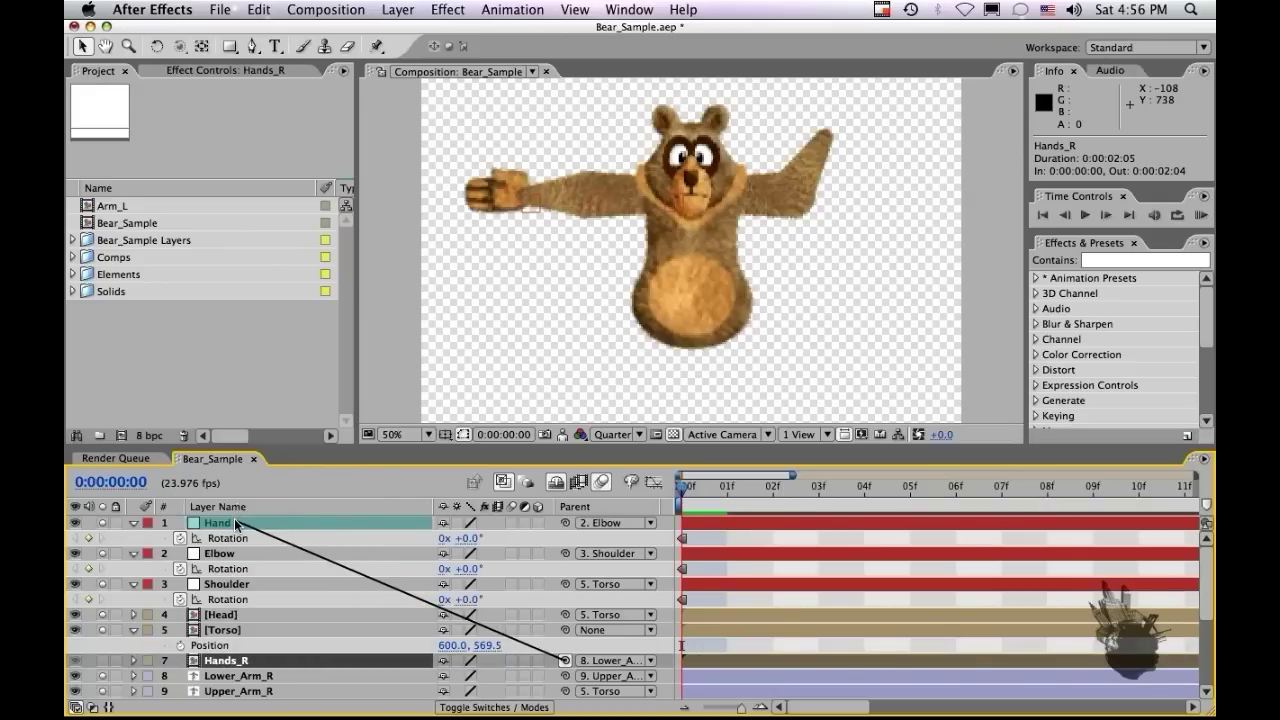
pyautogui.moveTo(237, 525); pyautogui.dragTo(565, 662)
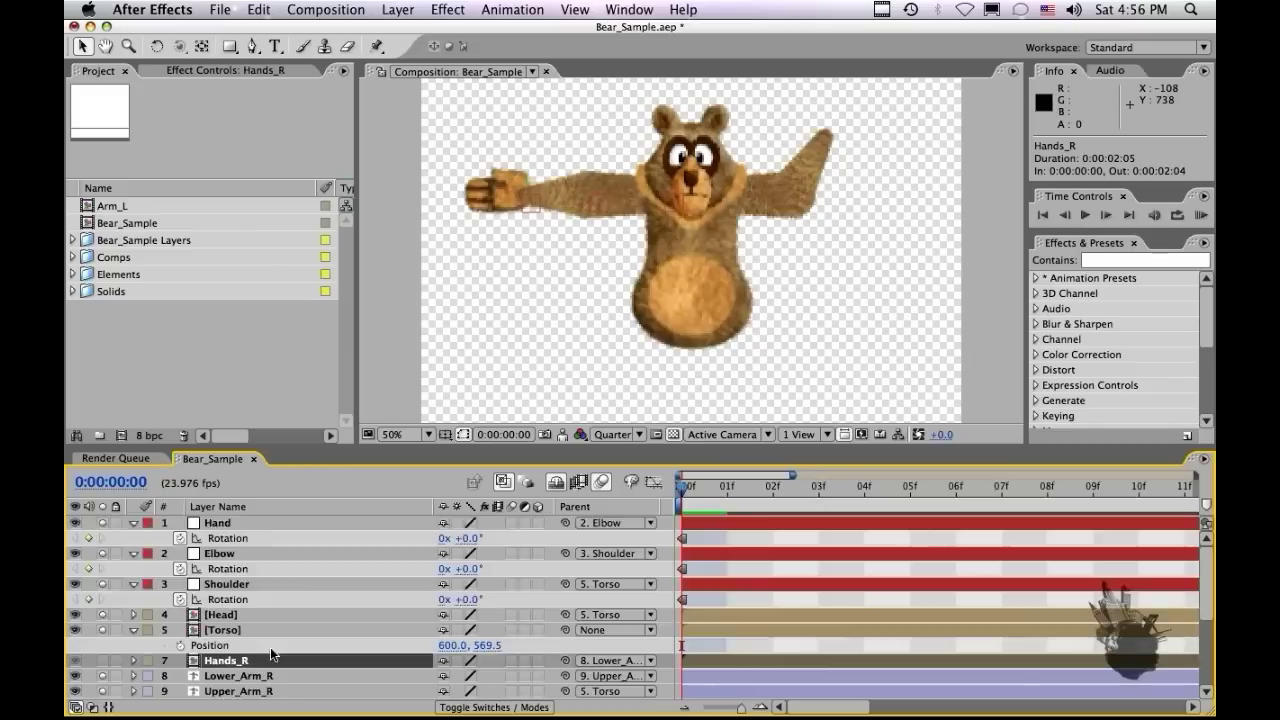
# Move the Hands_L layer above Head in the stacking order and parent it to the Hand null.
pyautogui.scroll(-3, 270, 655)
pyautogui.moveTo(232, 614)
pyautogui.mouseDown()
pyautogui.moveTo(234, 519)
pyautogui.moveTo(234, 614)
pyautogui.mouseUp()
pyautogui.moveTo(565, 619); pyautogui.dragTo(249, 519)
# Rotate the Hand null to -10° and back to 0° to test that the left hand follows.
pyautogui.click(284, 523)
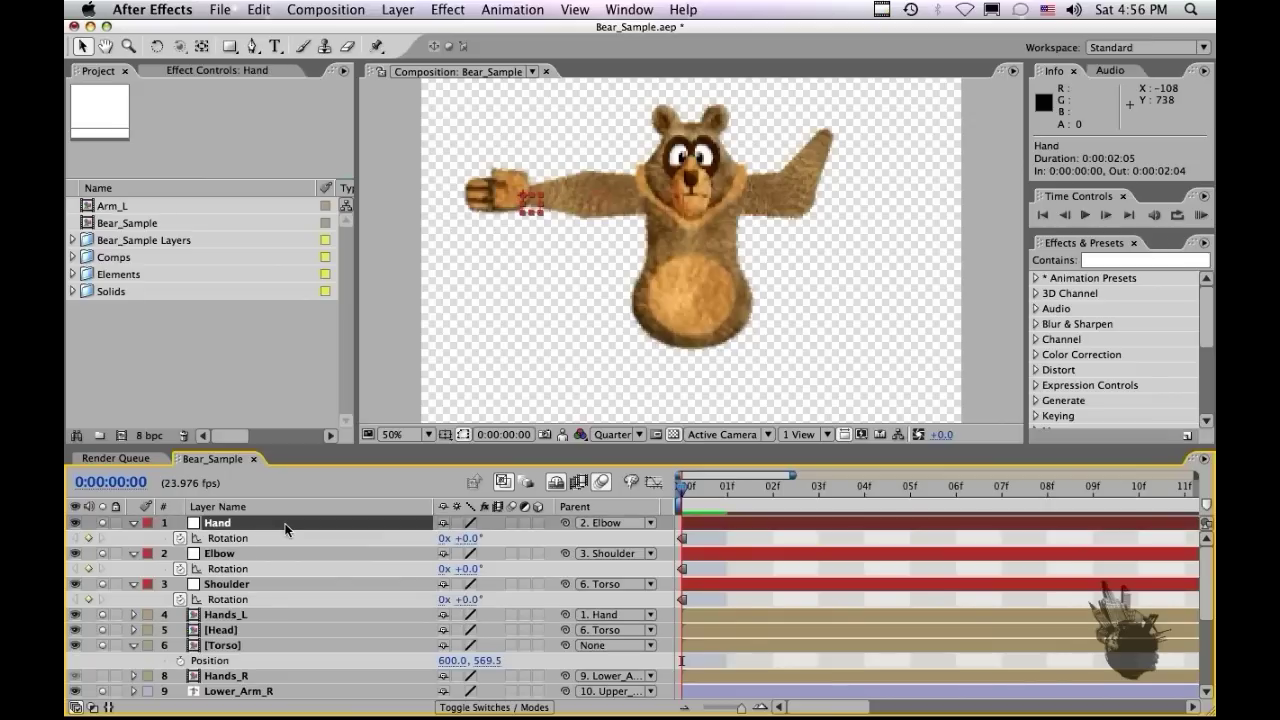
pyautogui.click(284, 531)
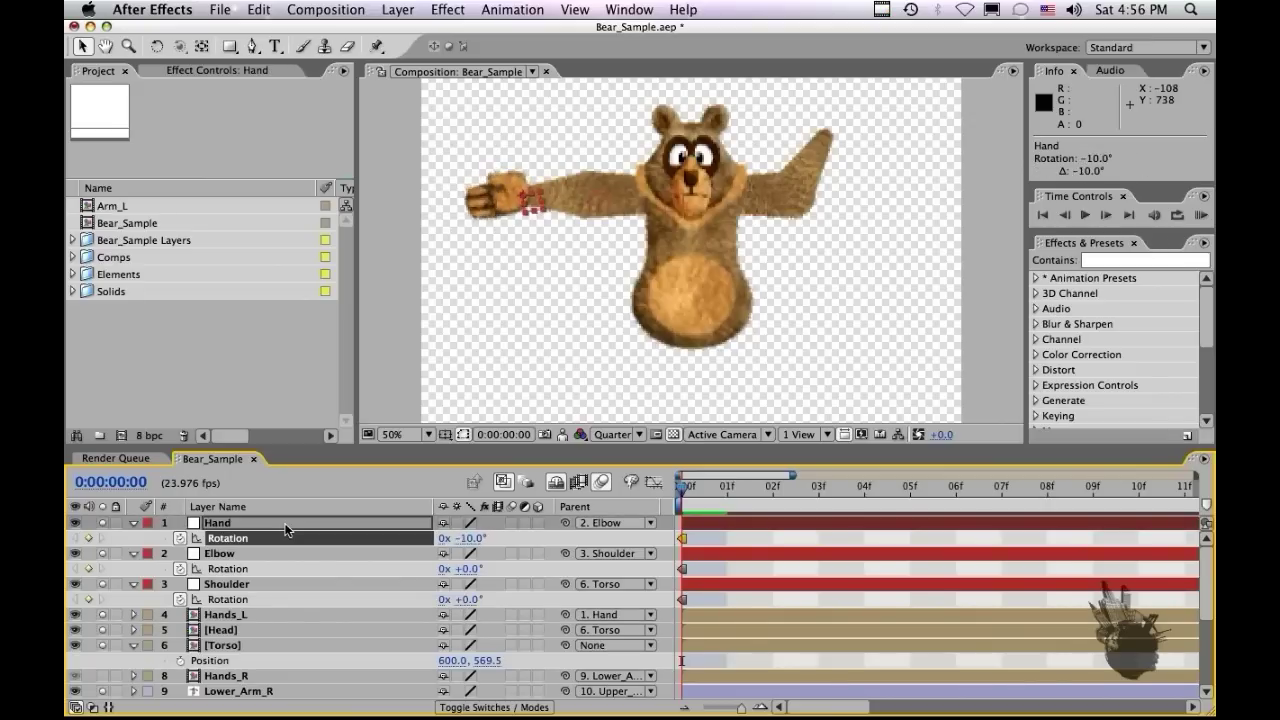
pyautogui.press('shift+KP_Add')
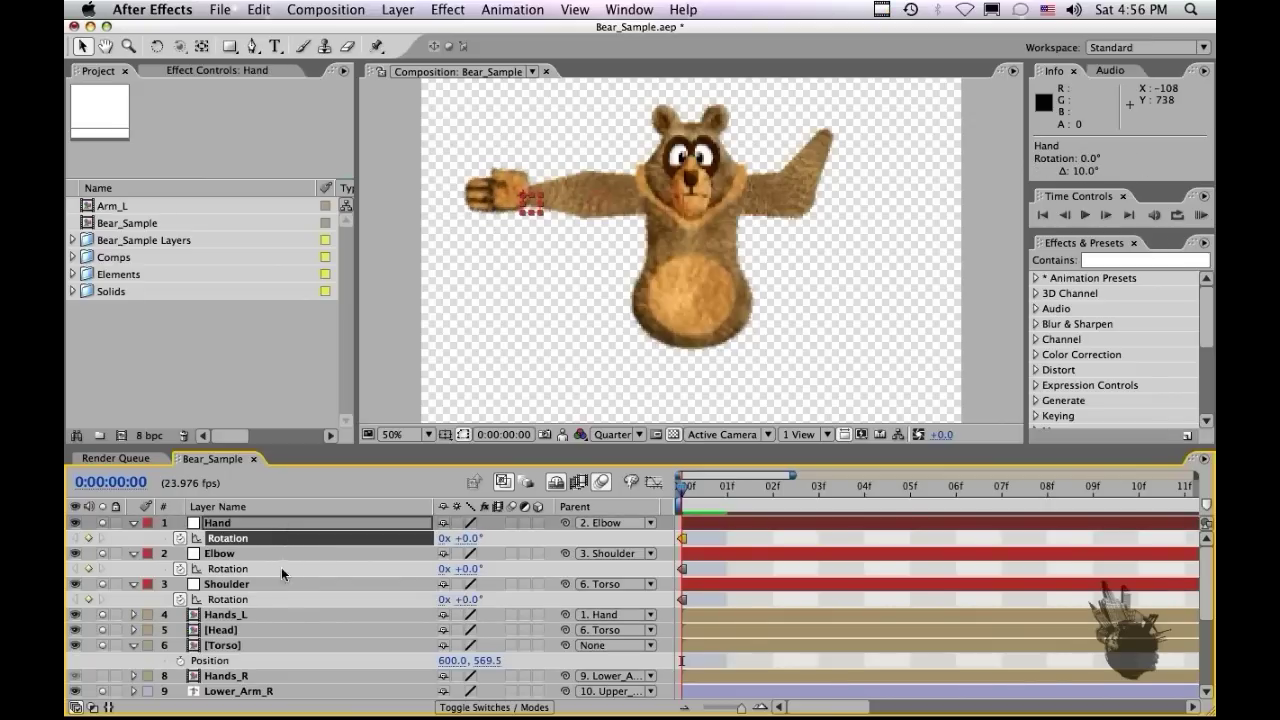
# Swing the Elbow null's rotation back and forth to test how the forearm and attached hand move together.
pyautogui.click(285, 555)
pyautogui.press('shift+KP_Subtract')
pyautogui.press('shift+KP_Subtract')
pyautogui.press('shift+KP_Subtract')
pyautogui.press('shift+KP_Add')
pyautogui.press('shift+KP_Add')
pyautogui.press('shift+KP_Add')
pyautogui.press('shift+KP_Add')
pyautogui.press('shift+KP_Add')
pyautogui.press('shift+KP_Add')
pyautogui.press('shift+KP_Add')
pyautogui.press('shift+KP_Add')
pyautogui.press('shift+KP_Add')
pyautogui.press('shift+KP_Add')
pyautogui.press('shift+KP_Add')
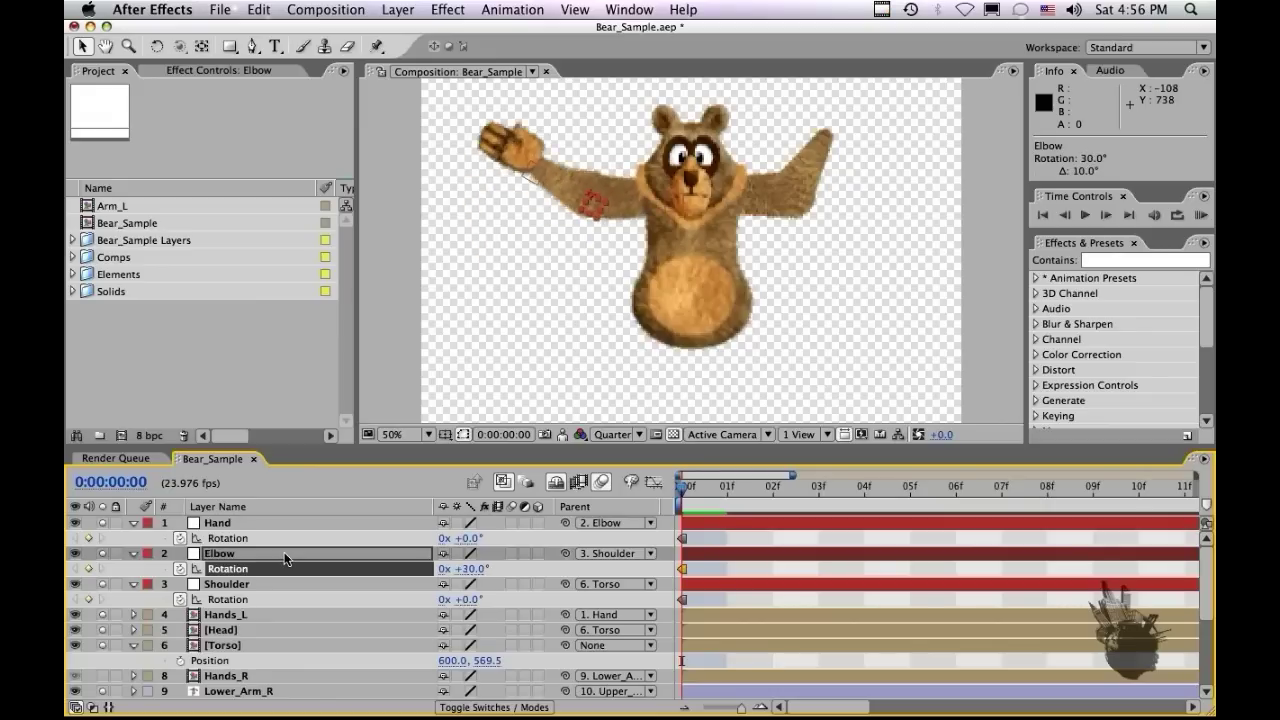
pyautogui.press('shift+KP_Subtract')
pyautogui.press('shift+KP_Subtract')
pyautogui.press('shift+KP_Subtract')
pyautogui.press('shift+KP_Subtract')
pyautogui.press('shift+KP_Subtract')
pyautogui.press('shift+KP_Subtract')
pyautogui.press('shift+KP_Subtract')
pyautogui.press('shift+KP_Subtract')
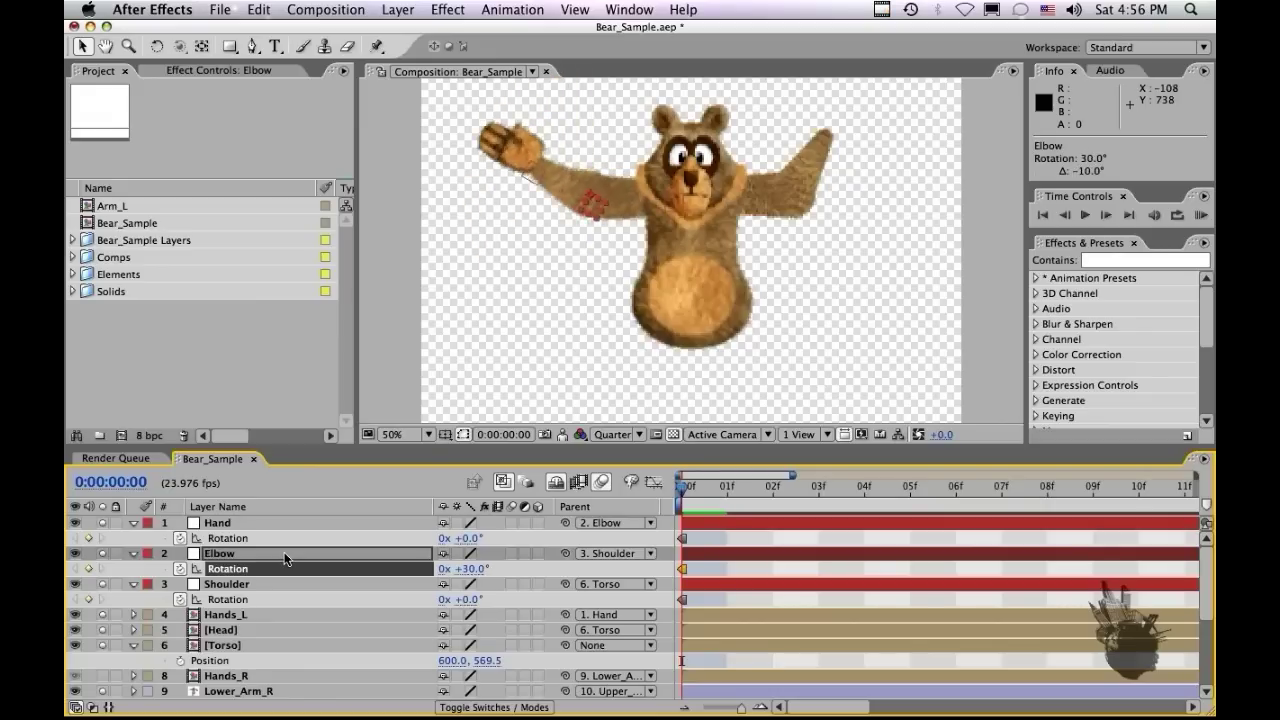
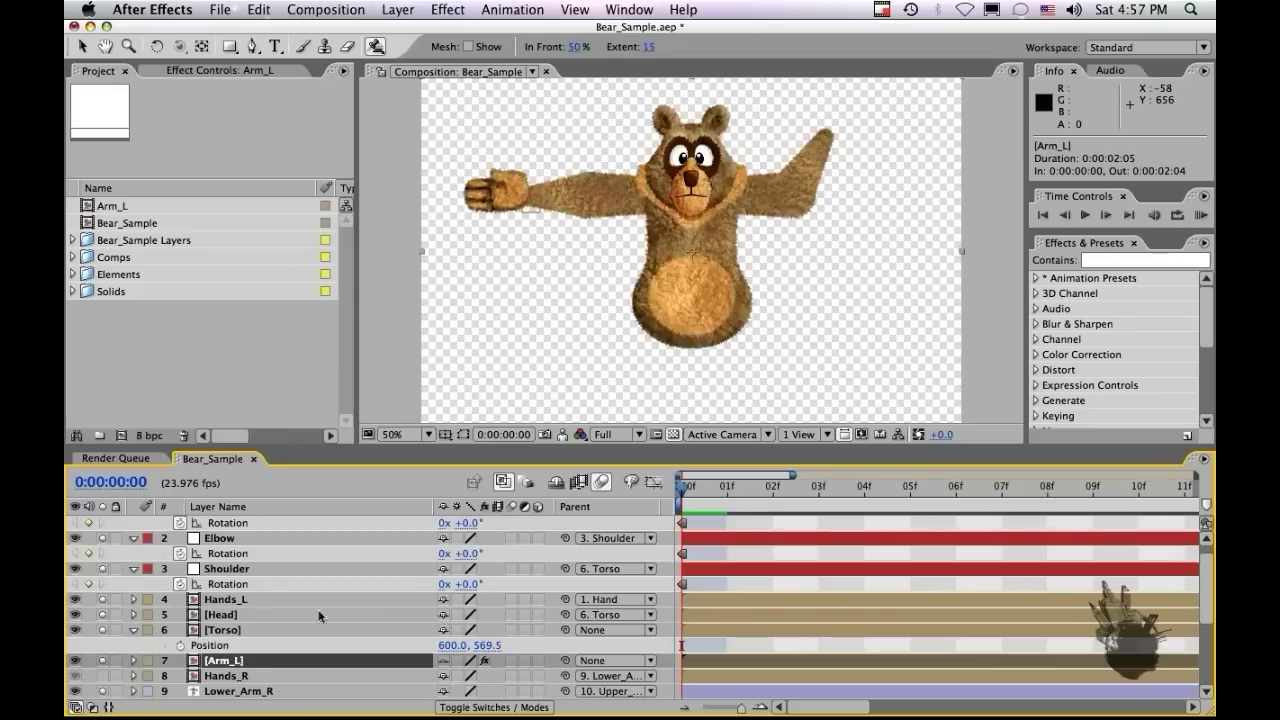
# Place a puppet overlap pin on the forearm of the Arm_L layer and reveal the pin's overlap properties.
pyautogui.click(558, 193)
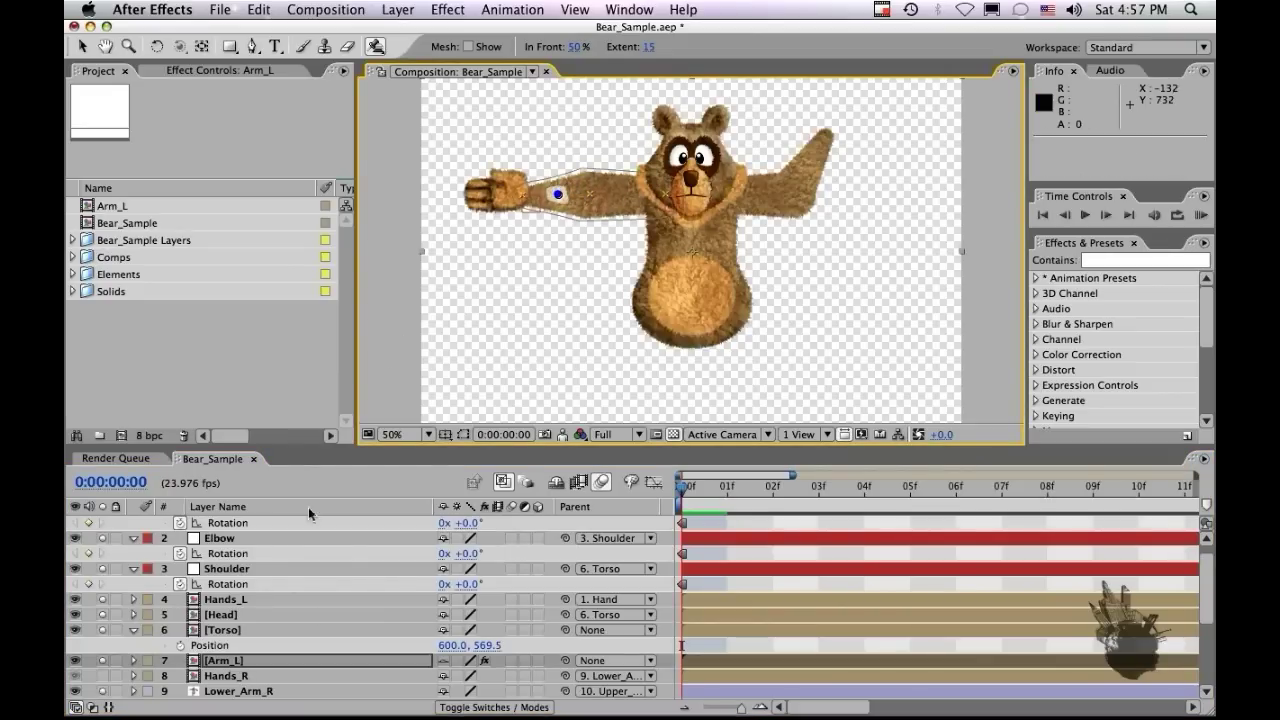
pyautogui.click(133, 660)
pyautogui.scroll(-5, 150, 645)
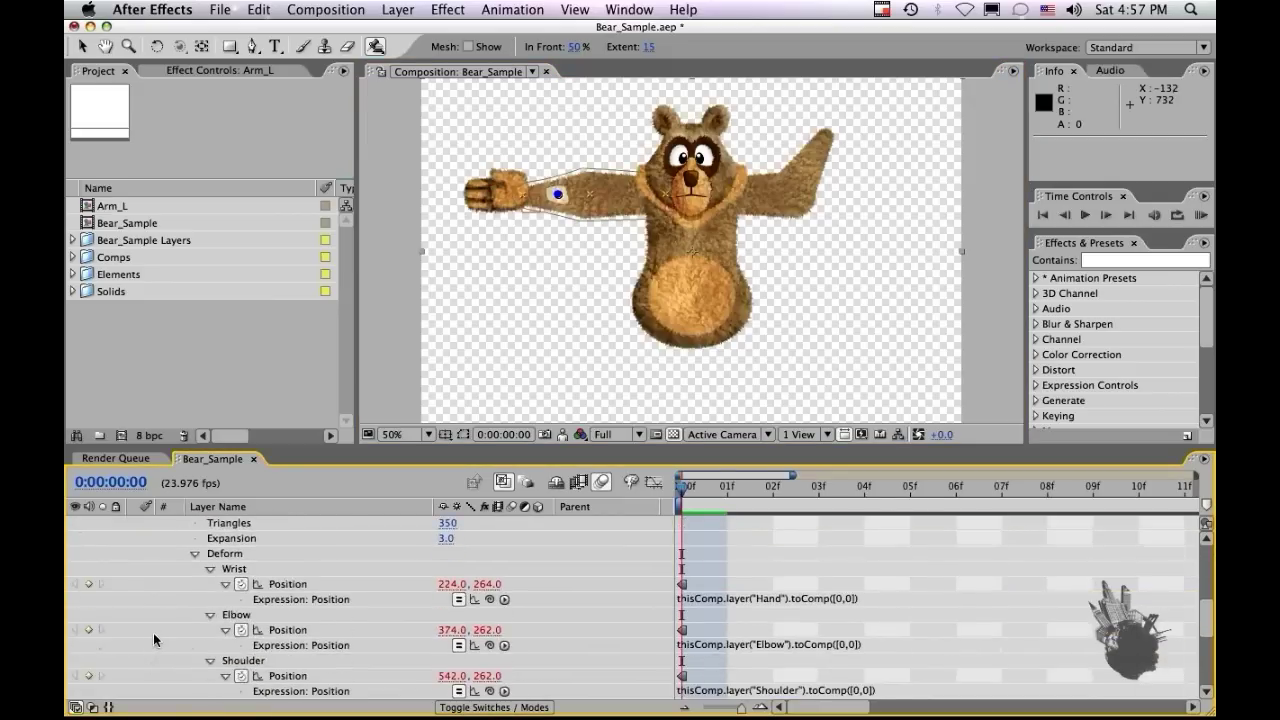
pyautogui.click(195, 645)
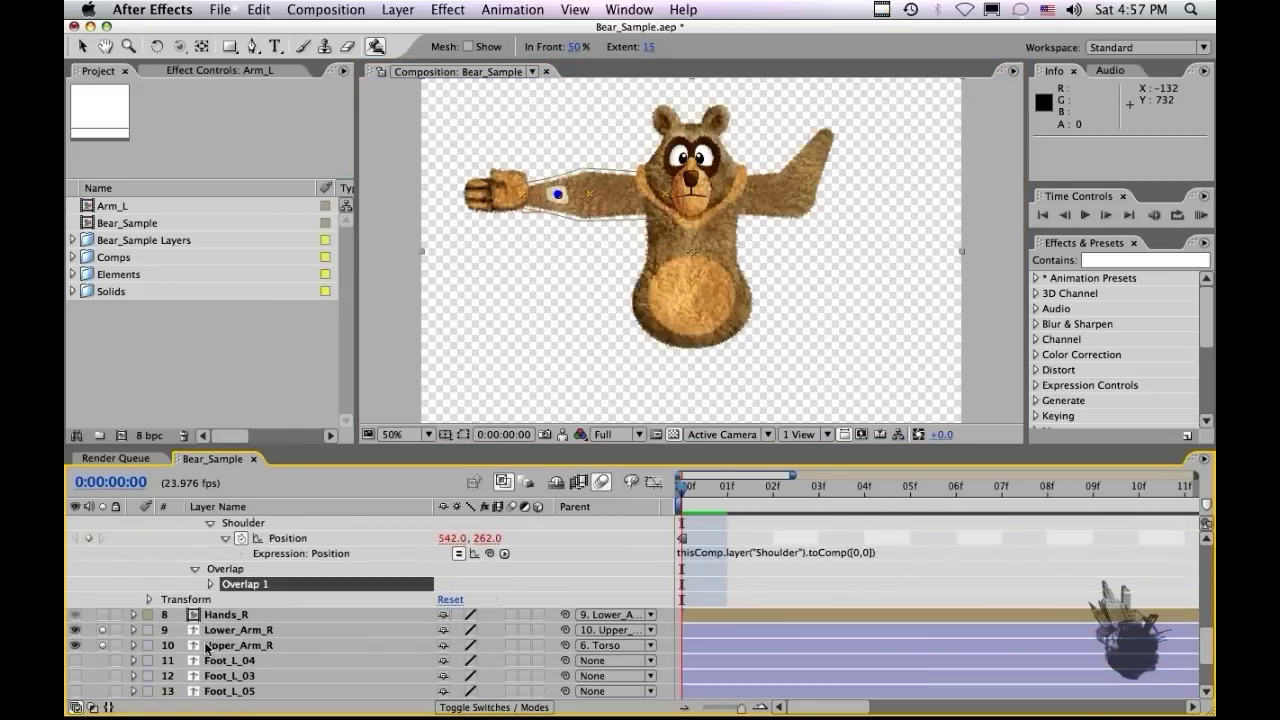
pyautogui.click(210, 584)
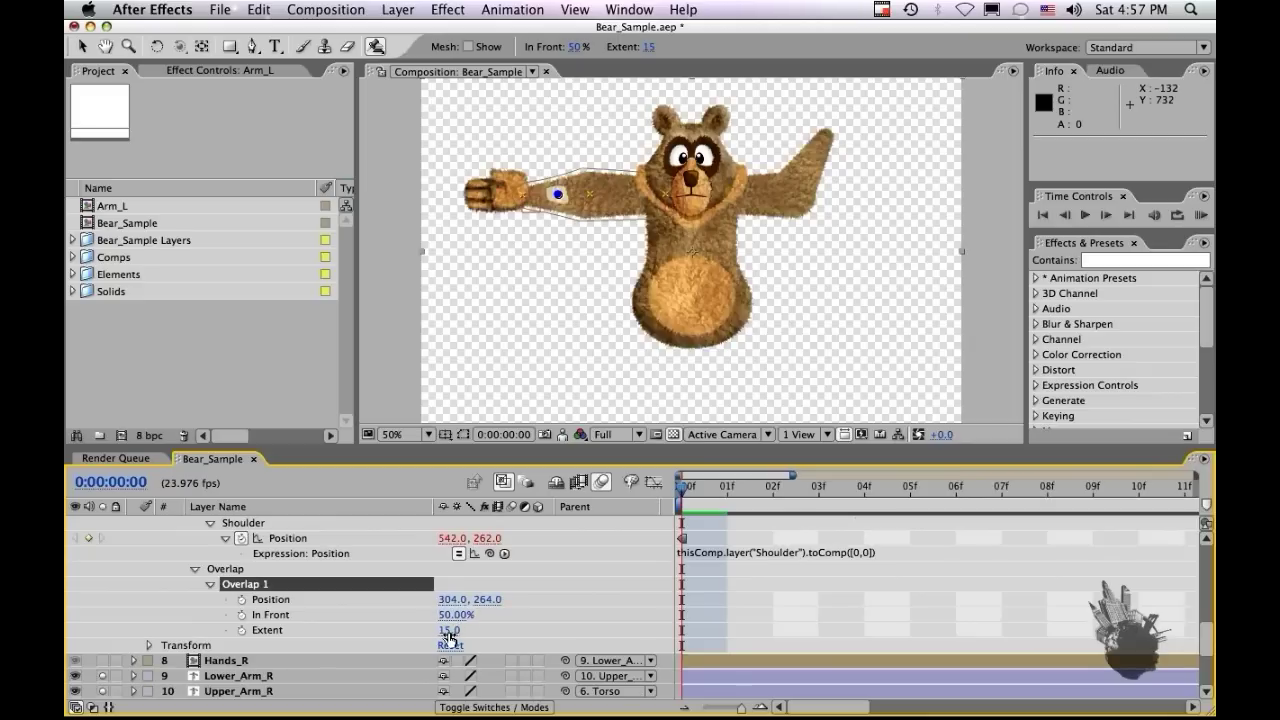
# Set the overlap pin's extent to 74 and its position to 290, 264, and collapse the Arm_L layer's properties.
pyautogui.moveTo(449, 631); pyautogui.dragTo(440, 600)
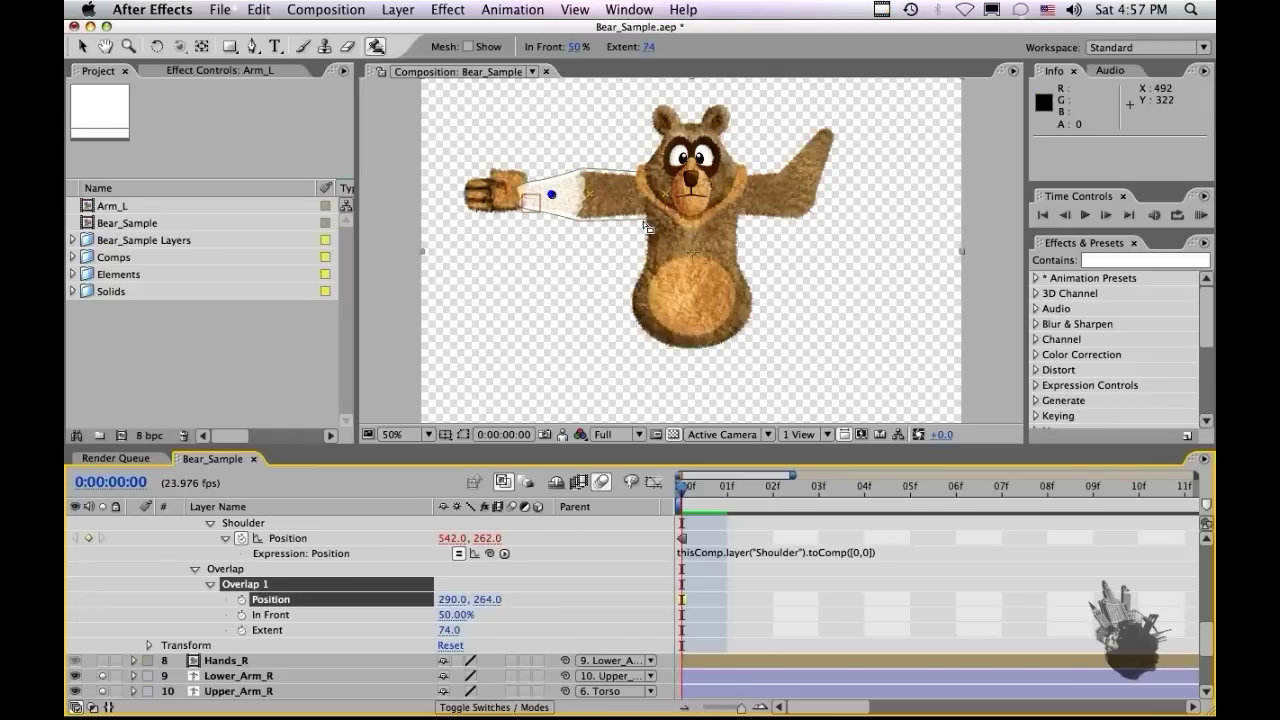
pyautogui.click(710, 590)
pyautogui.scroll(3, 688, 580)
pyautogui.scroll(5, 686, 576)
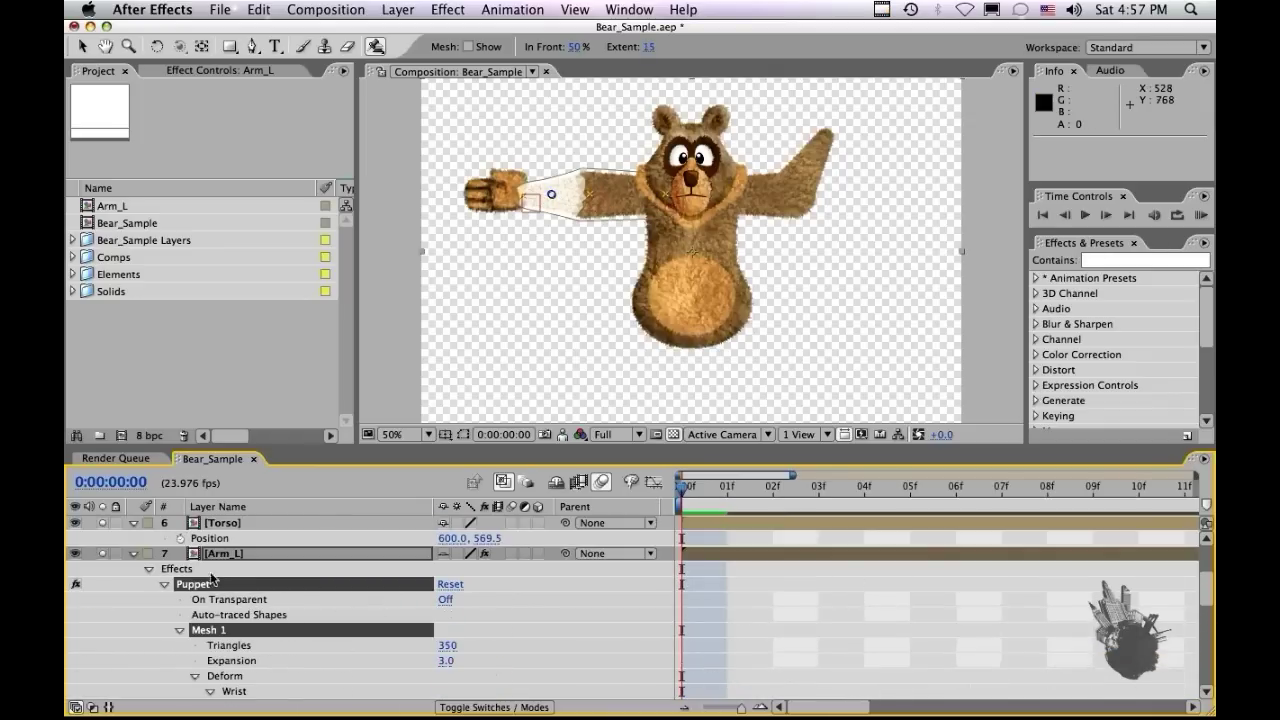
pyautogui.click(133, 553)
pyautogui.scroll(4, 140, 560)
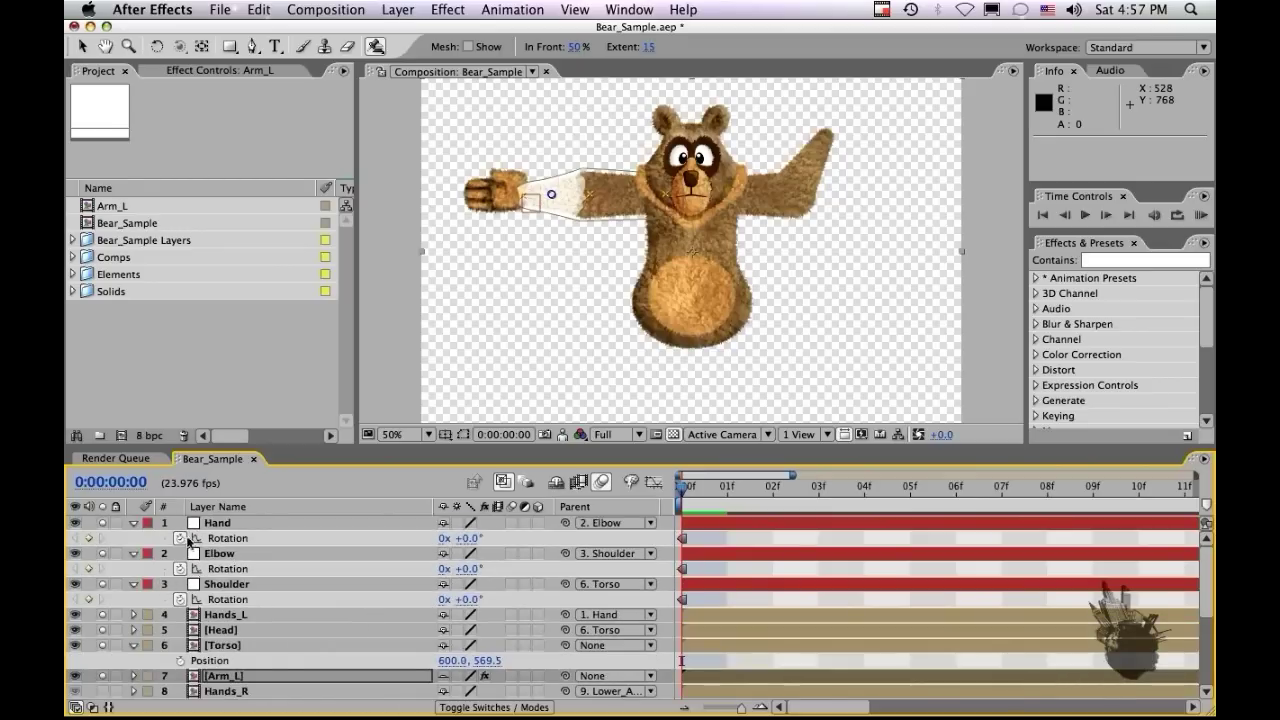
# Rotate the Elbow null up to 150° and back down to 40° to test the forearm's overlap with the upper arm.
pyautogui.click(221, 553)
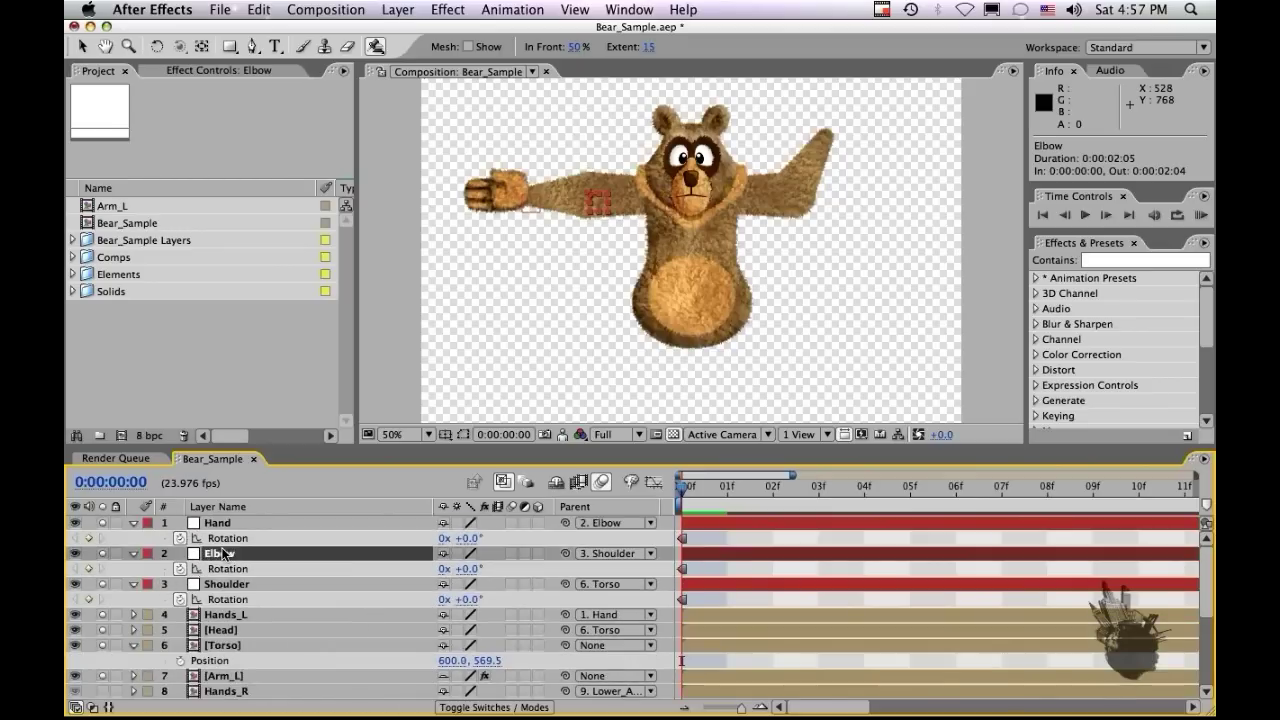
pyautogui.click(348, 568)
pyautogui.press('shift+KP_Add')
pyautogui.press('shift+KP_Add')
pyautogui.press('shift+KP_Add')
pyautogui.press('shift+KP_Add')
pyautogui.press('shift+KP_Add')
pyautogui.press('shift+KP_Add')
pyautogui.press('shift+KP_Add')
pyautogui.press('shift+KP_Add')
pyautogui.press('shift+KP_Add')
pyautogui.press('shift+KP_Add')
pyautogui.press('shift+KP_Add')
pyautogui.press('shift+KP_Add')
pyautogui.press('shift+KP_Add')
pyautogui.press('shift+KP_Add')
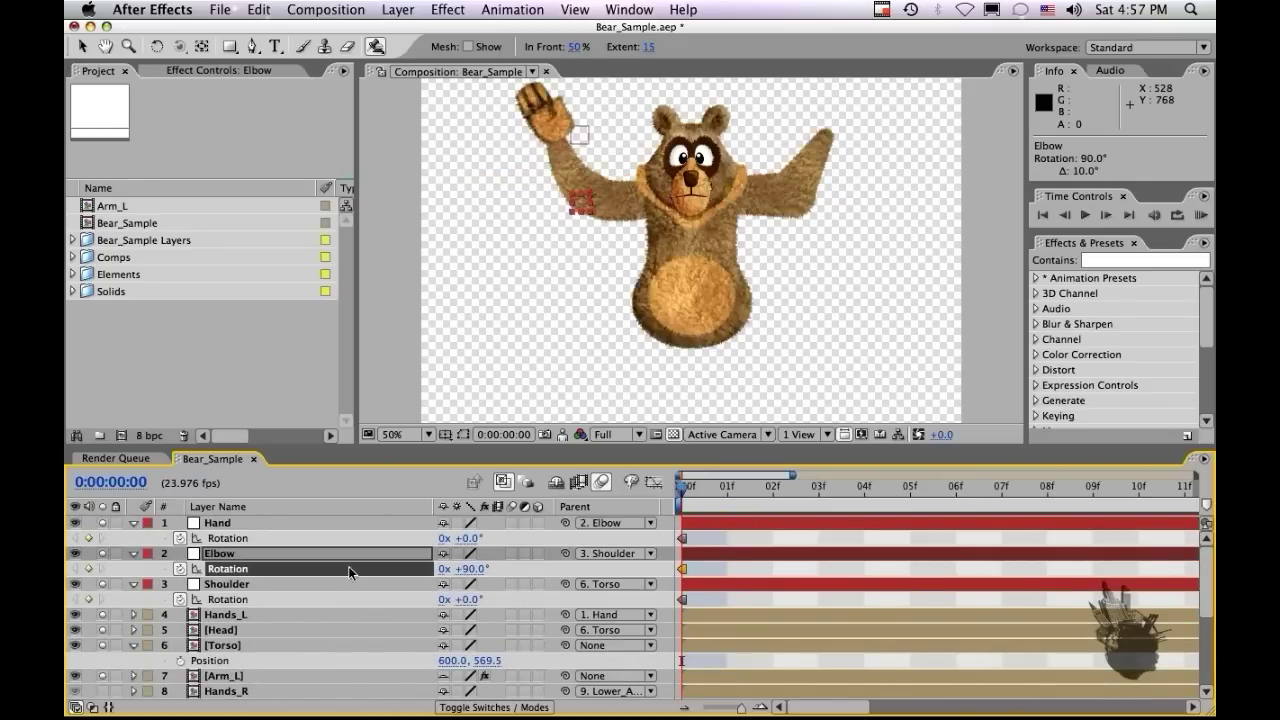
pyautogui.press('shift+KP_Subtract')
pyautogui.press('shift+KP_Subtract')
pyautogui.press('shift+KP_Subtract')
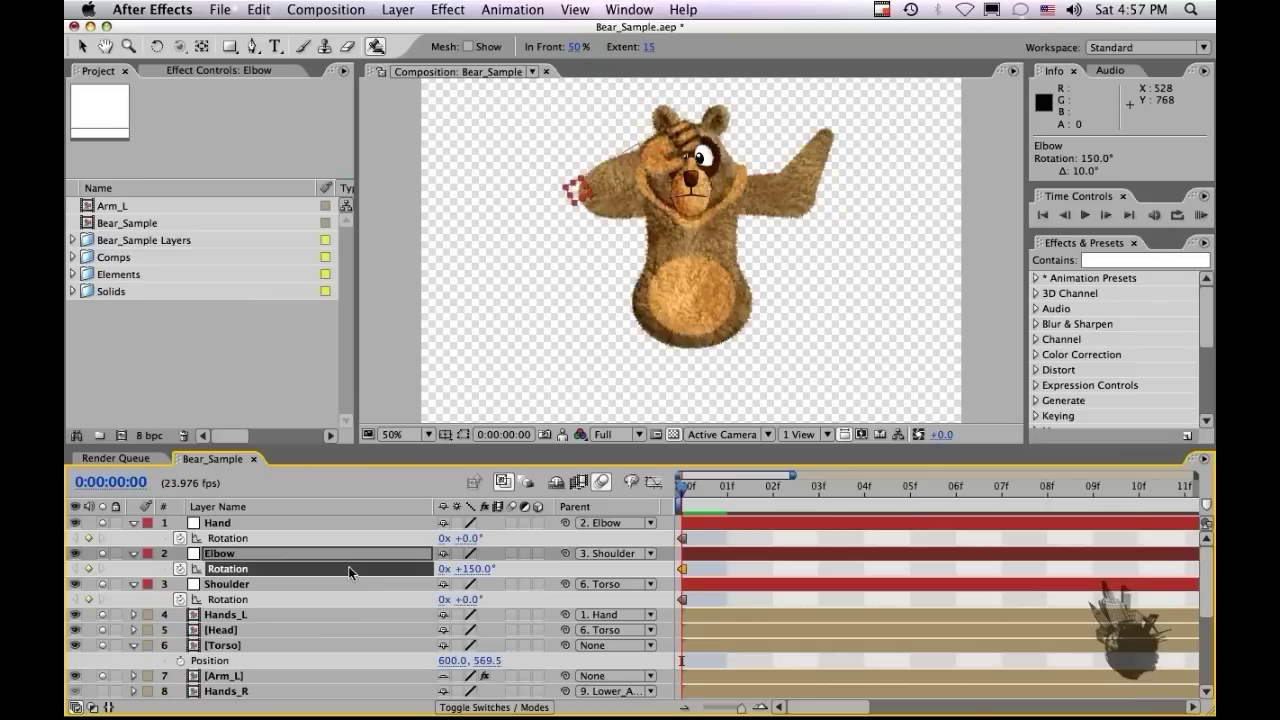
pyautogui.press('shift+KP_Subtract')
pyautogui.press('shift+KP_Subtract')
pyautogui.press('shift+KP_Subtract')
pyautogui.press('shift+KP_Subtract')
pyautogui.press('shift+KP_Subtract')
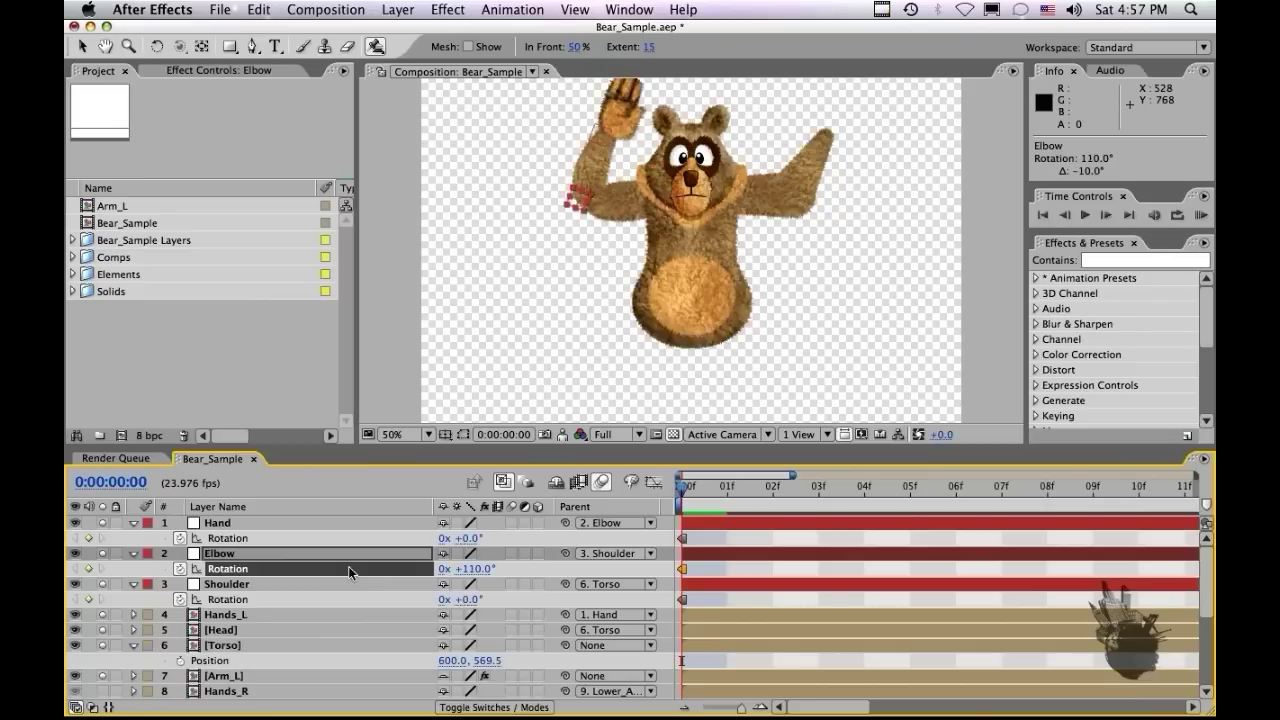
pyautogui.press('shift+KP_Subtract')
pyautogui.press('shift+KP_Subtract')
pyautogui.press('shift+KP_Subtract')
pyautogui.press('shift+KP_Subtract')
pyautogui.press('shift+KP_Subtract')
pyautogui.press('shift+KP_Subtract')
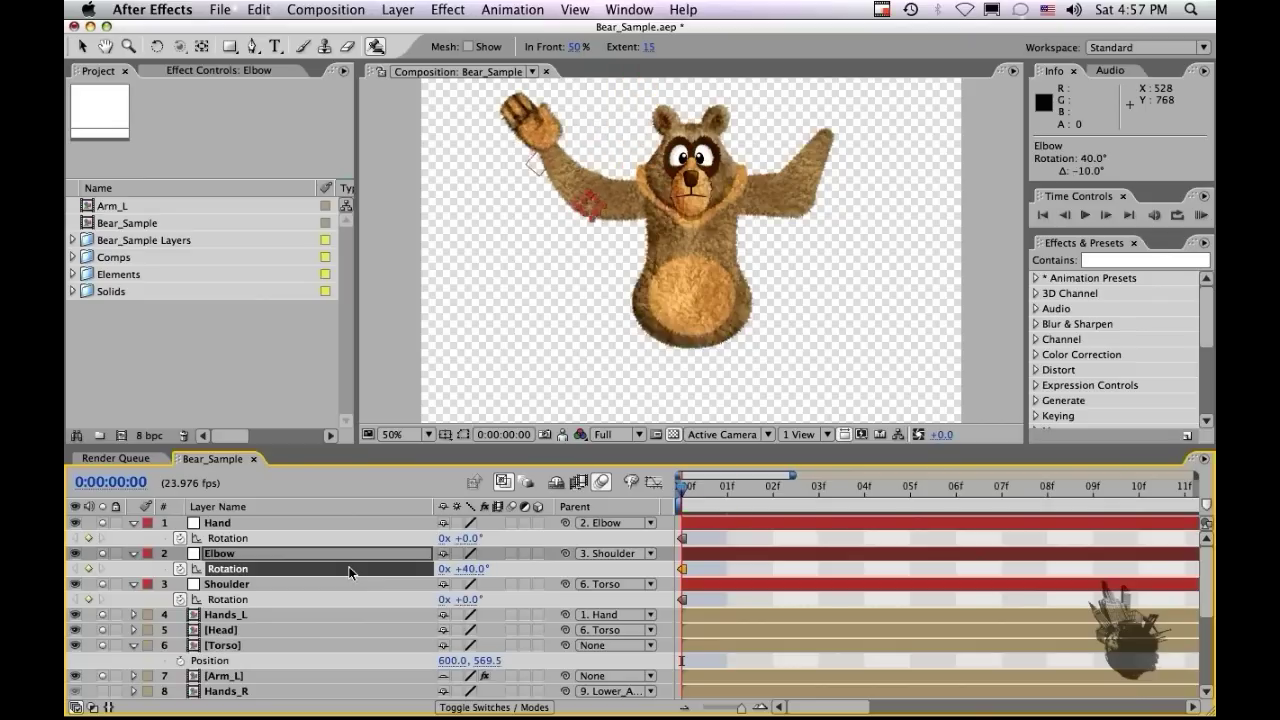